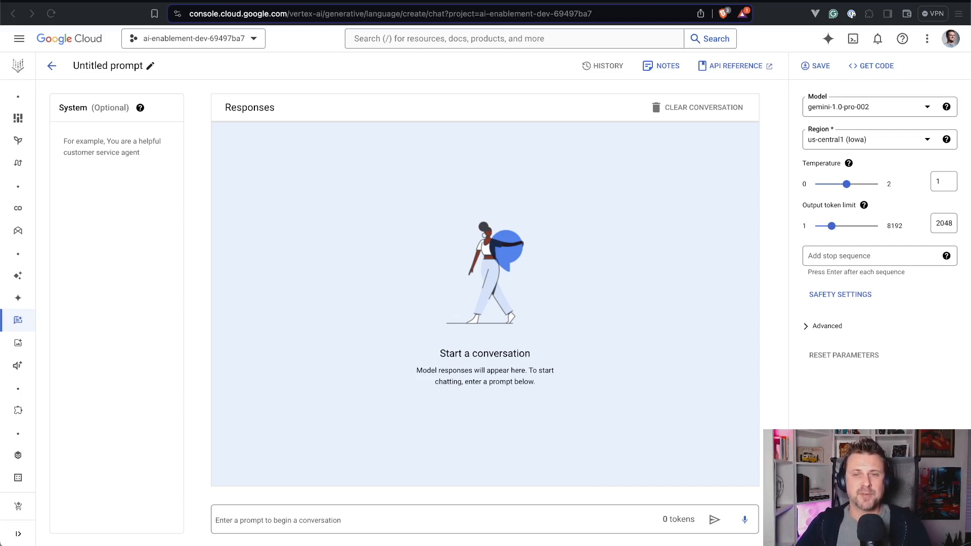
Ask gemini-1.0-pro-002 "Is this known, that when working with a file, pressing the keystroke does not move the cursor into Duo Chat?".
click(236, 530)
text(Is this known, that when working with a file, pressing the keystroke does not move the cursor into Duo Chat?)
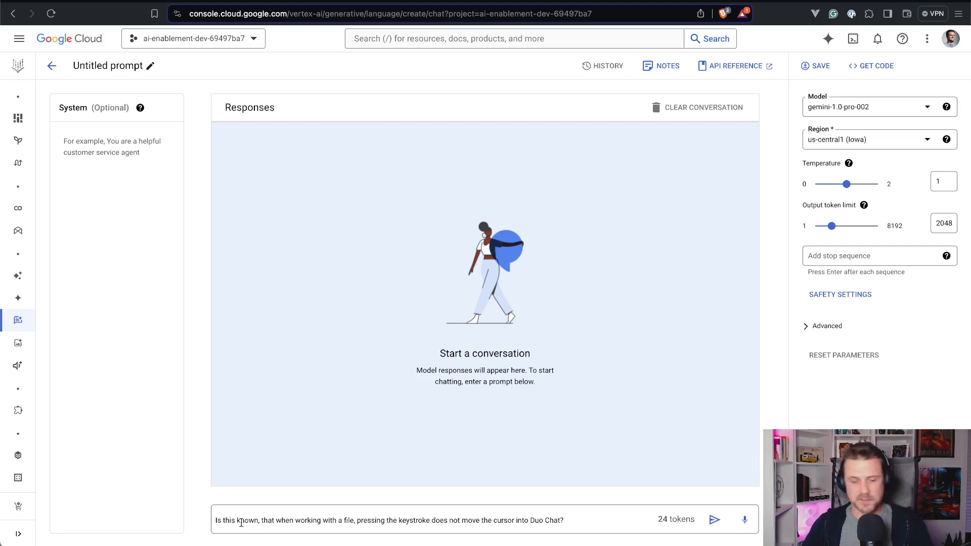
key(super+plus)
key(super+plus)
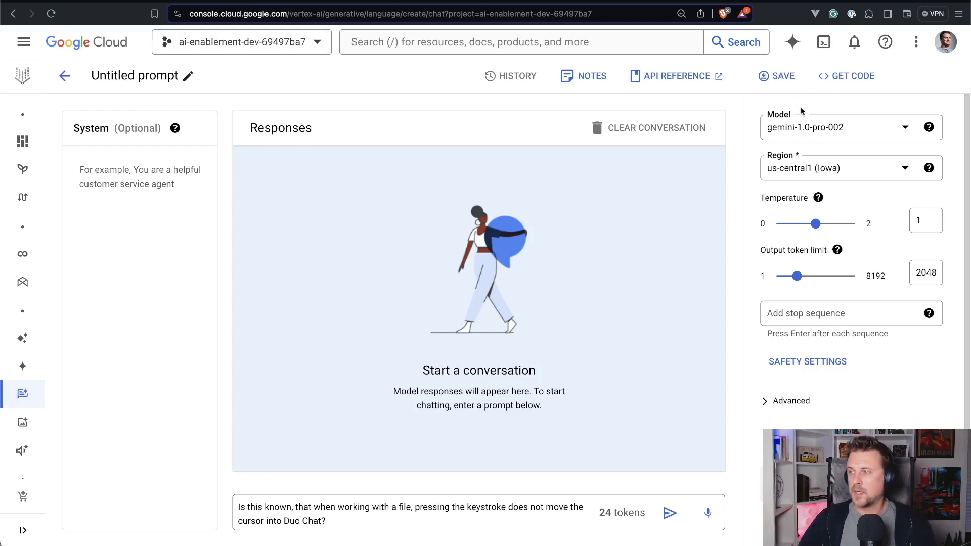
click(808, 134)
click(822, 107)
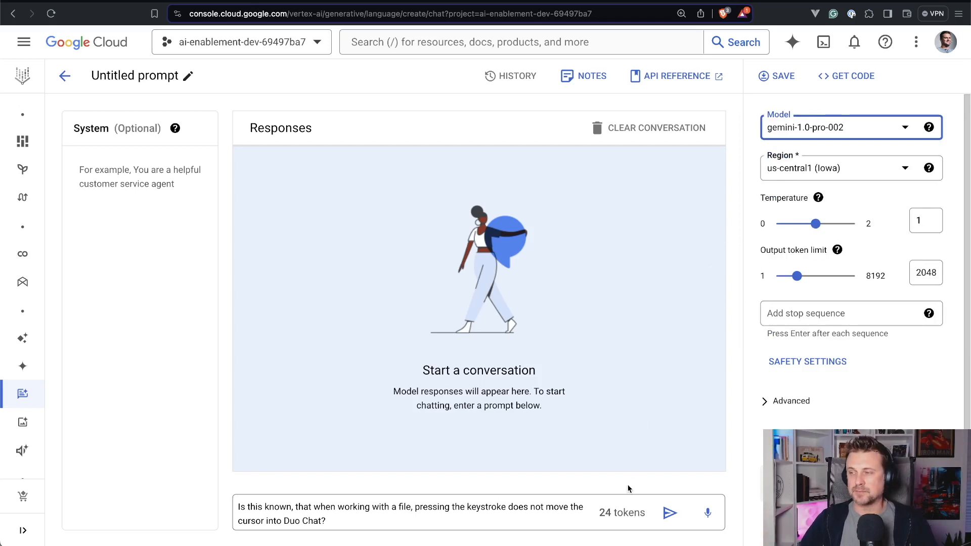
click(670, 514)
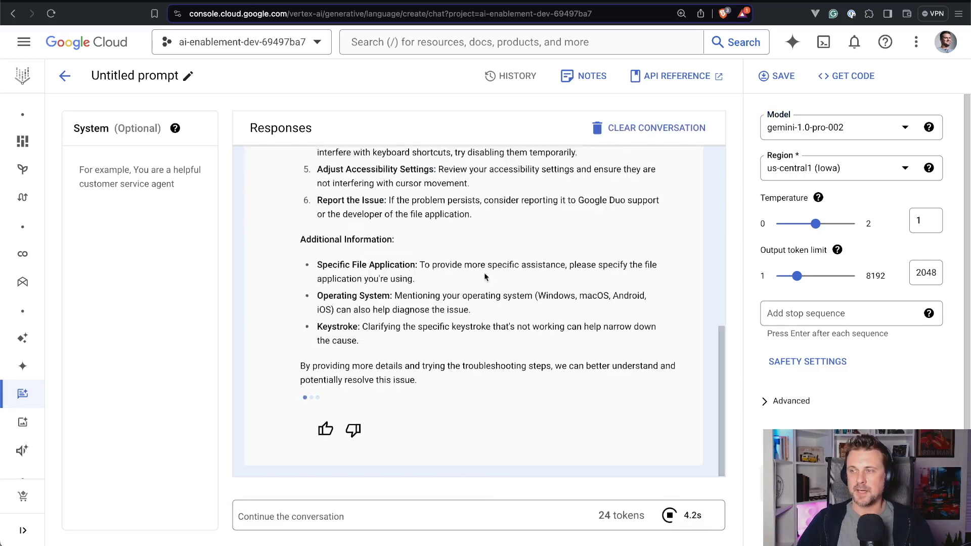
Read through the model's answer, from its possible causes and troubleshooting steps to the additional information.
scroll(484, 273, up, 10)
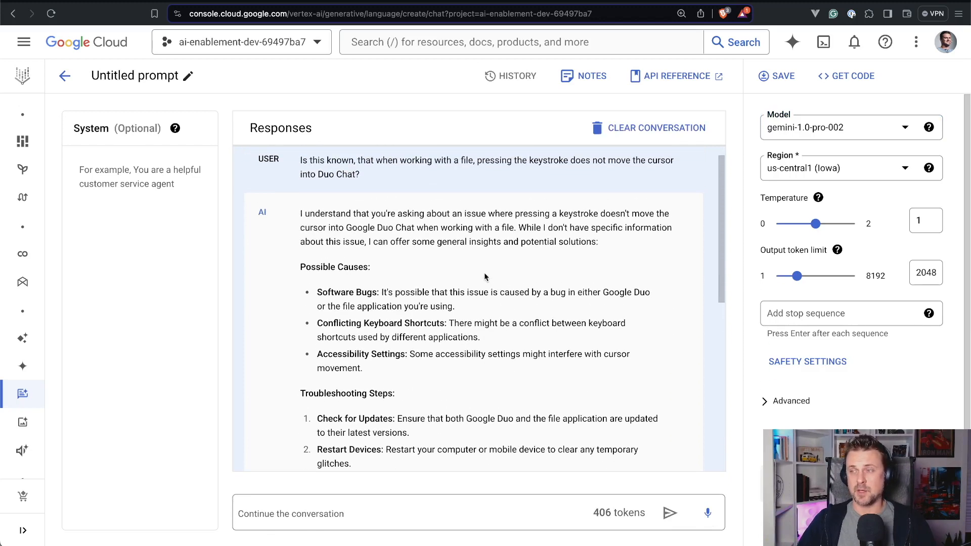
scroll(484, 277, down, 1)
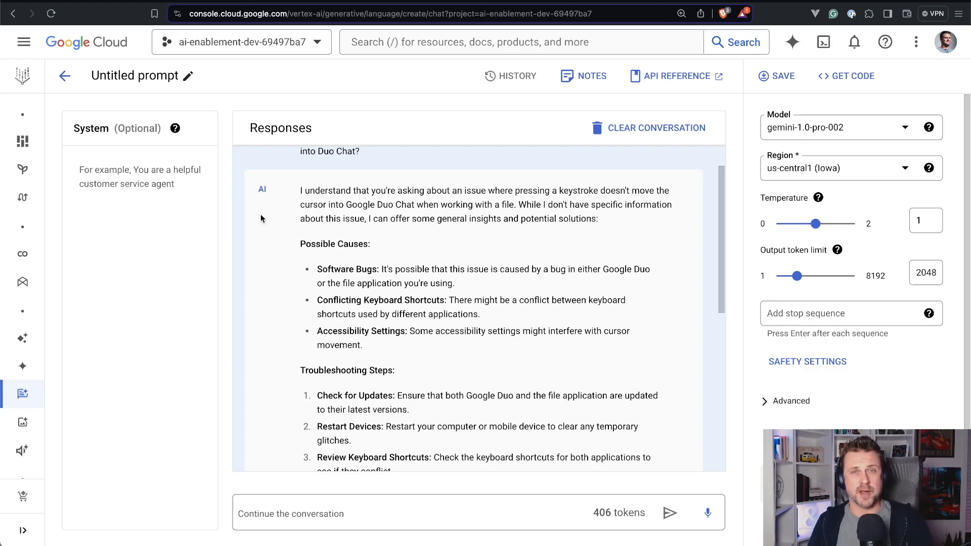
scroll(386, 358, down, 5)
scroll(387, 358, down, 1)
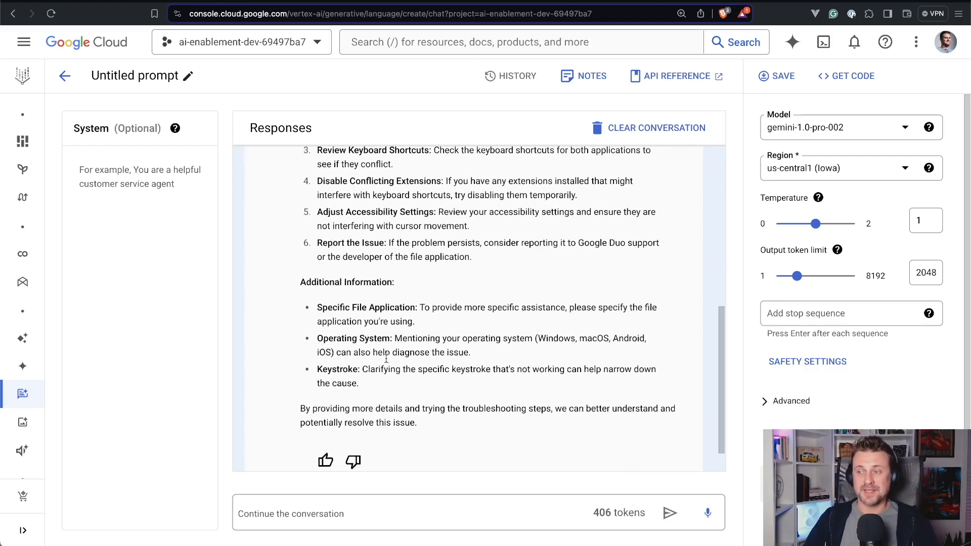
drag(461, 428, 293, 267)
scroll(304, 266, up, 5)
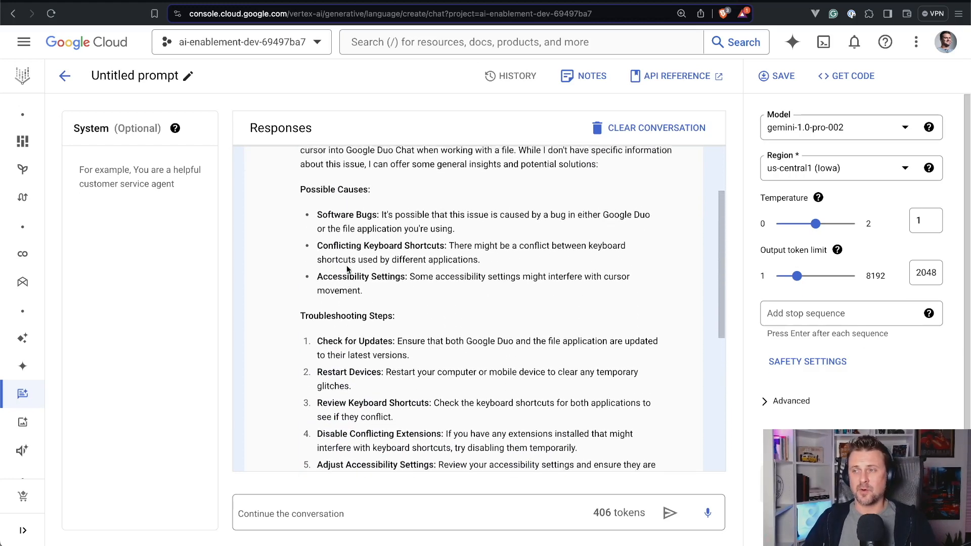
scroll(347, 269, up, 2)
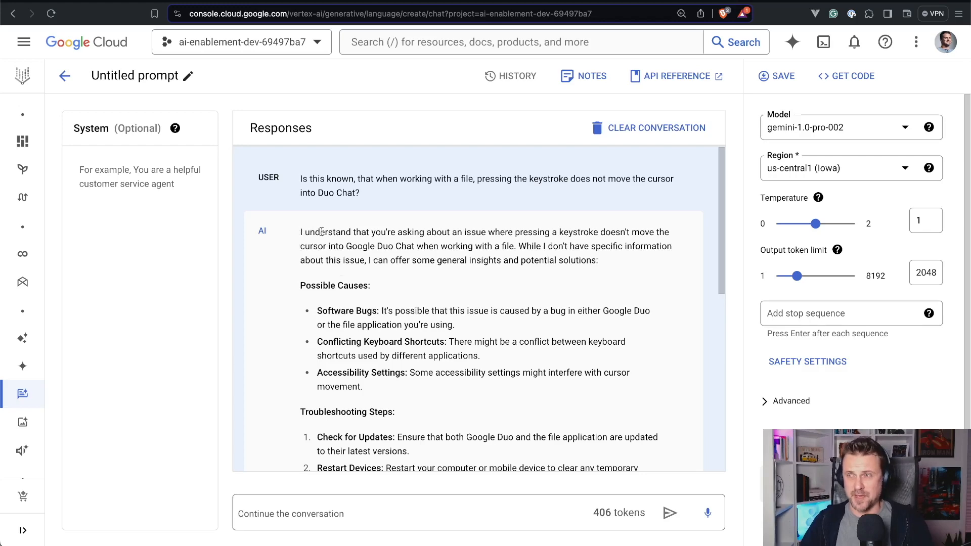
scroll(321, 231, down, 3)
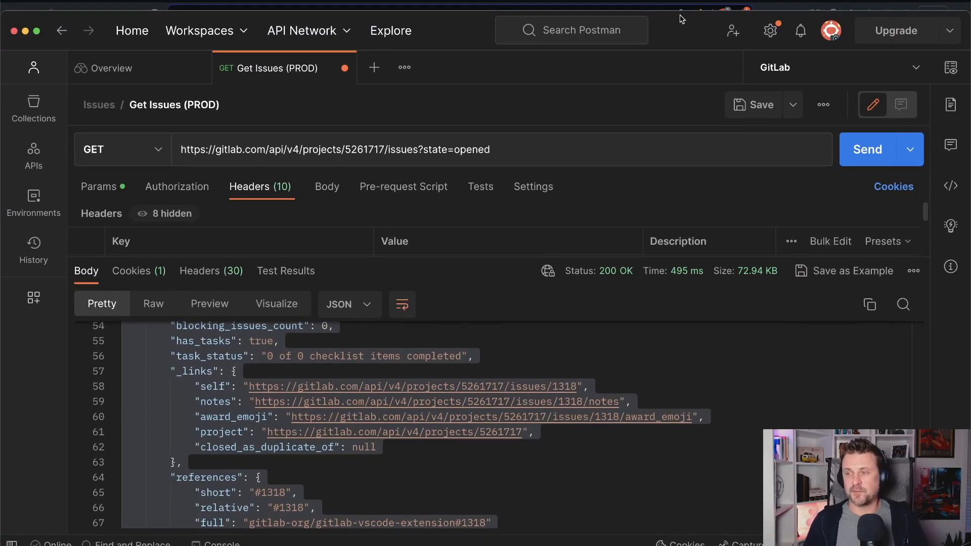
In Postman, clear the old response and resend the Get Issues (PROD) request for the opened issues of project 5261717.
click(914, 271)
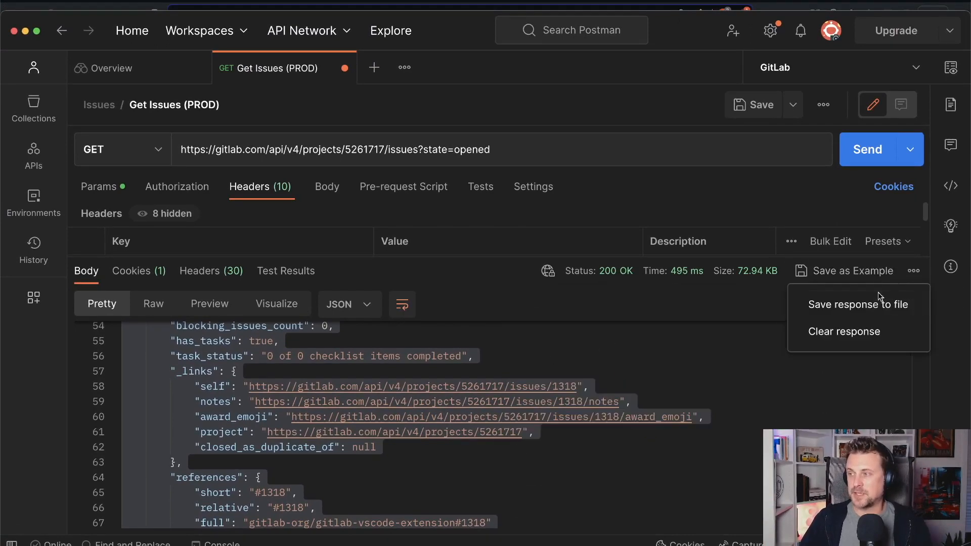
click(868, 332)
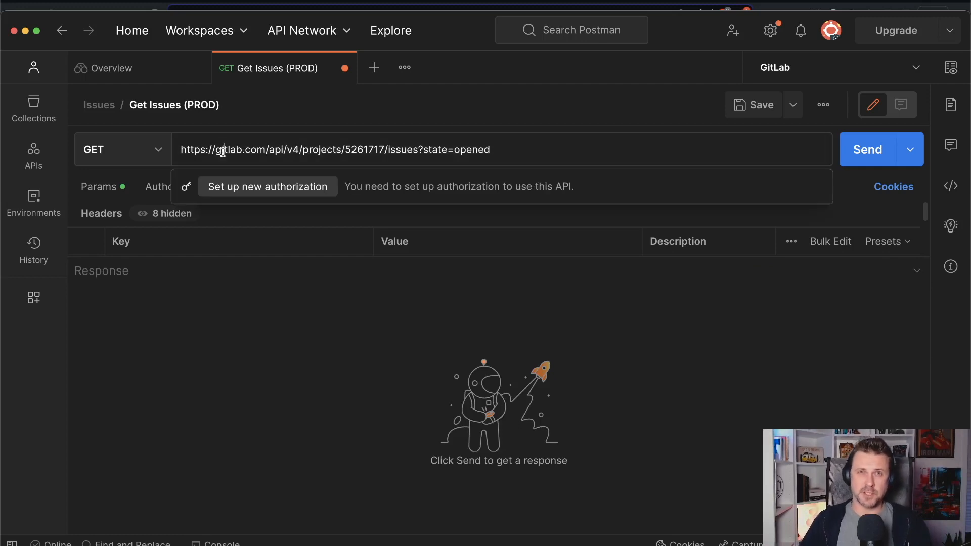
click(571, 152)
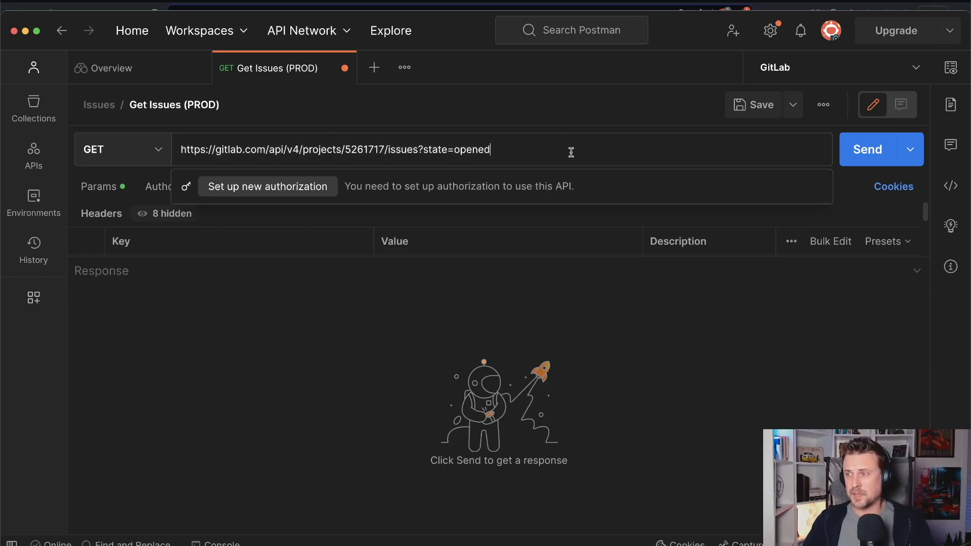
double_click(369, 148)
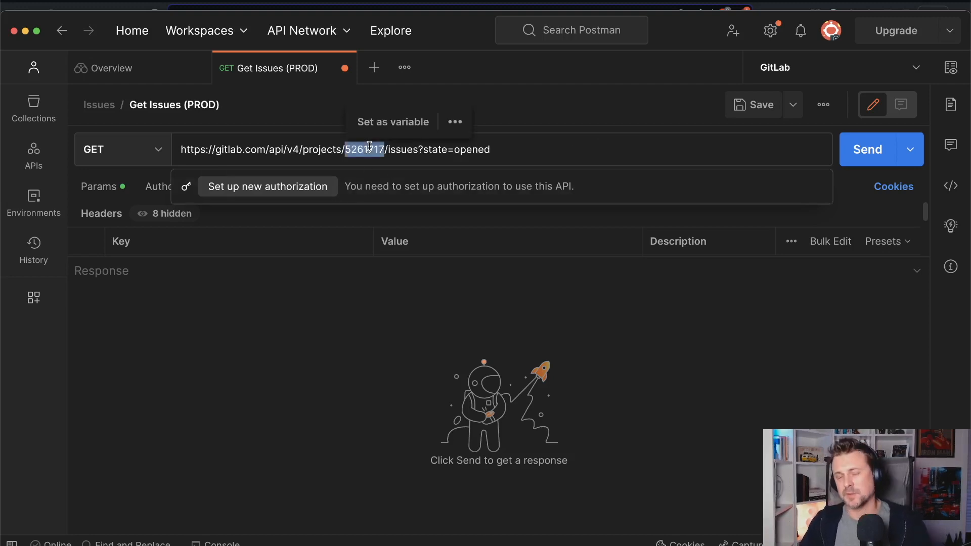
click(872, 148)
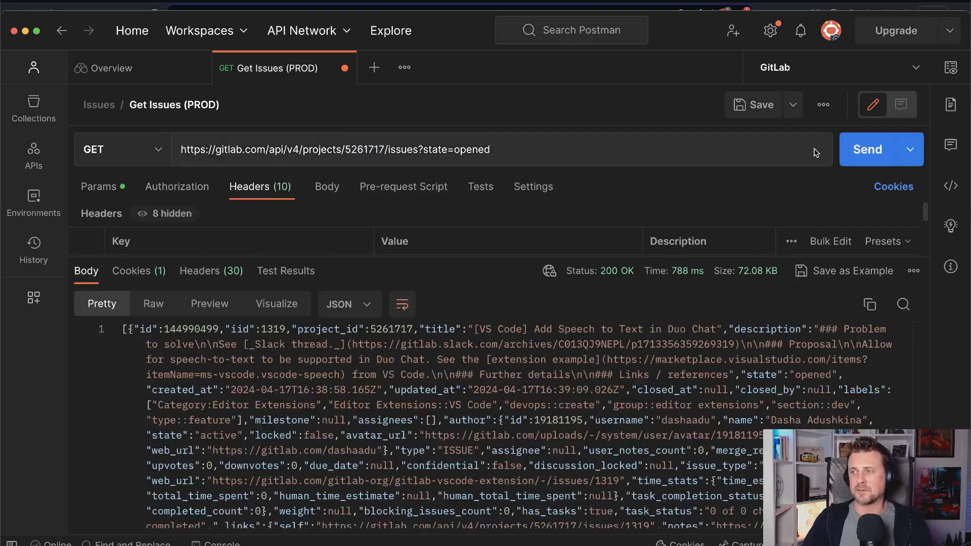
Copy the entire JSON issues response from Postman and paste it into the Vertex AI chat prompt.
scroll(478, 389, down, 10)
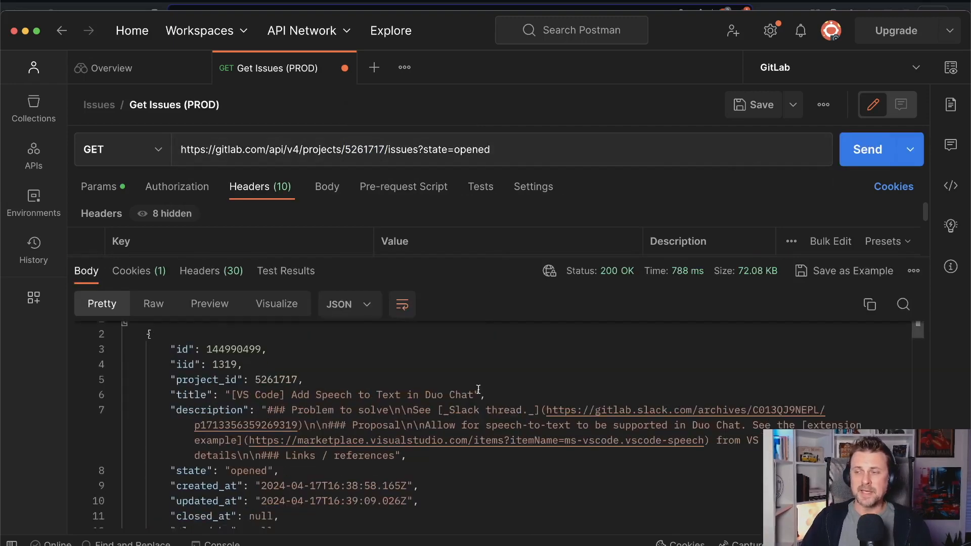
scroll(478, 389, up, 10)
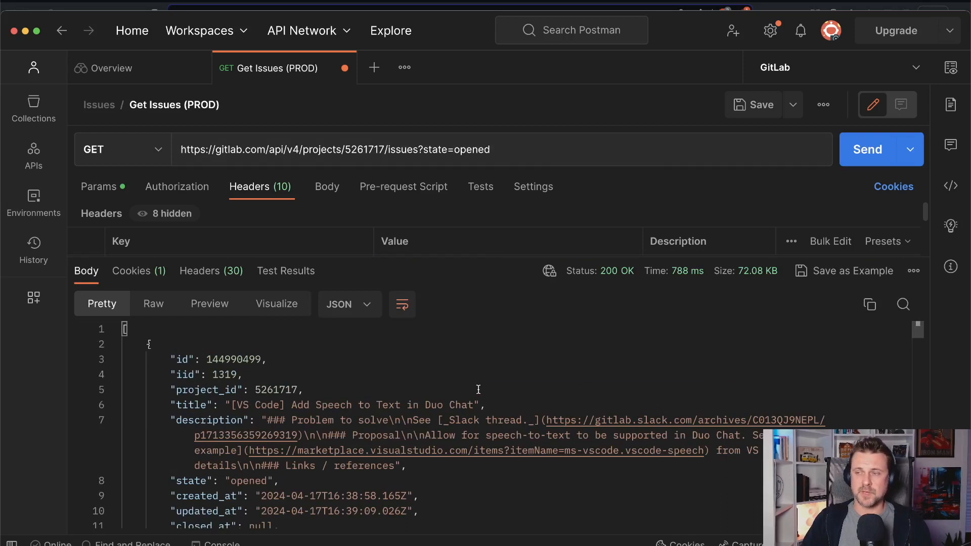
click(478, 389)
key(super+a)
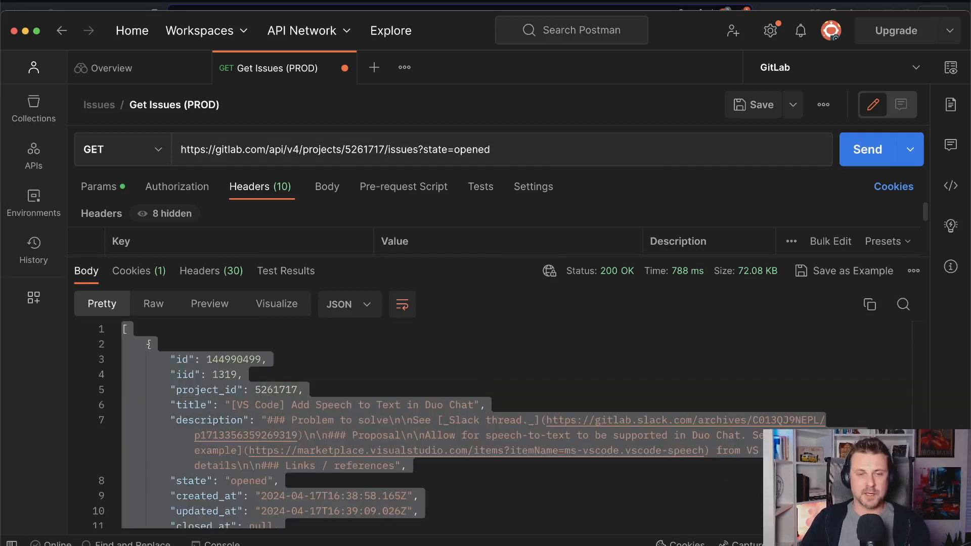
key(super+Tab)
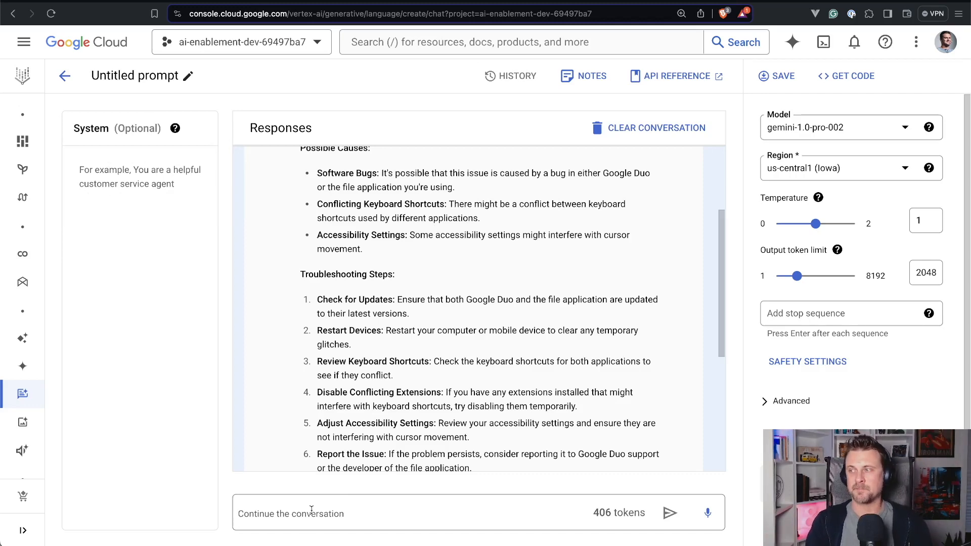
key(super+v)
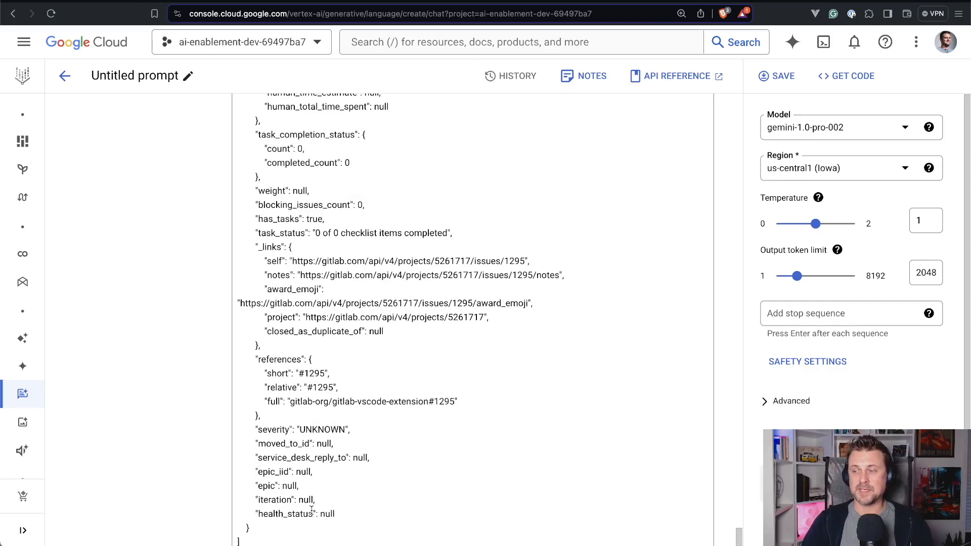
scroll(311, 509, up, 10)
scroll(300, 481, down, 10)
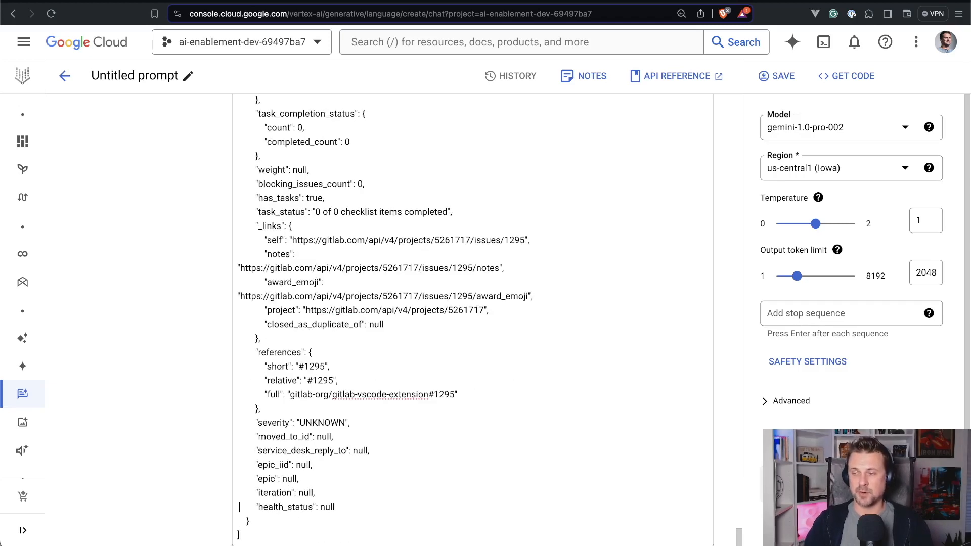
scroll(300, 482, up, 1)
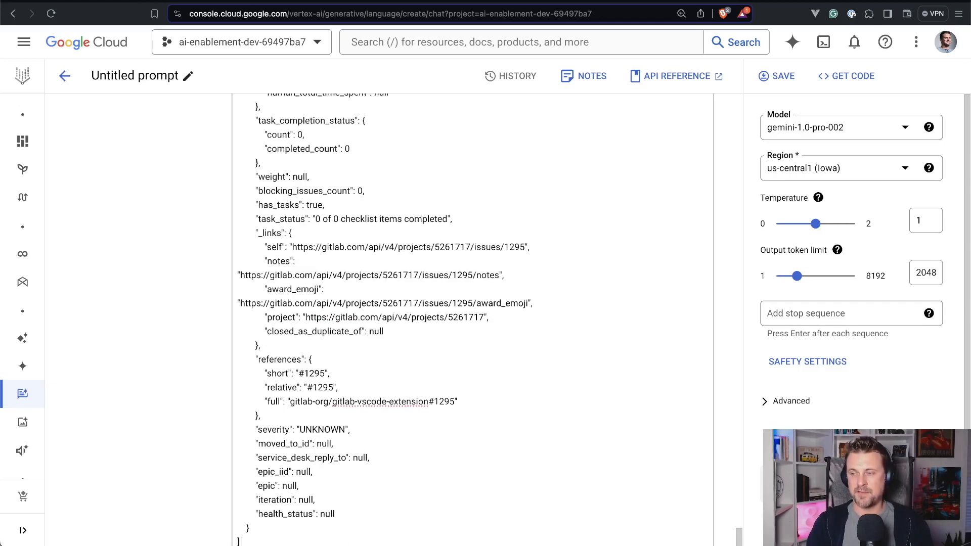
Append "Is this known, that when working with a file, pressing the keystroke does not move the cursor into Duo Chat?" after the JSON and send the prompt.
key(super+Tab)
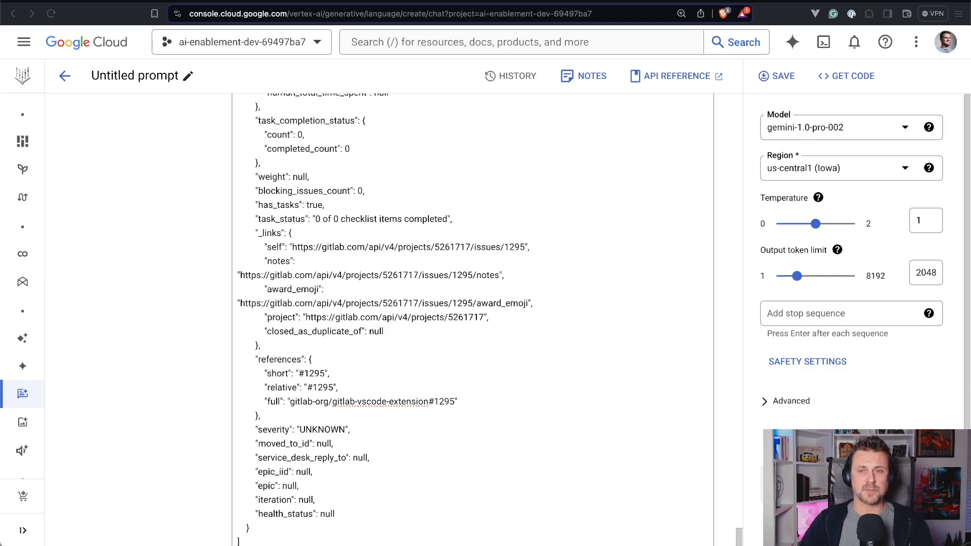
click(290, 543)
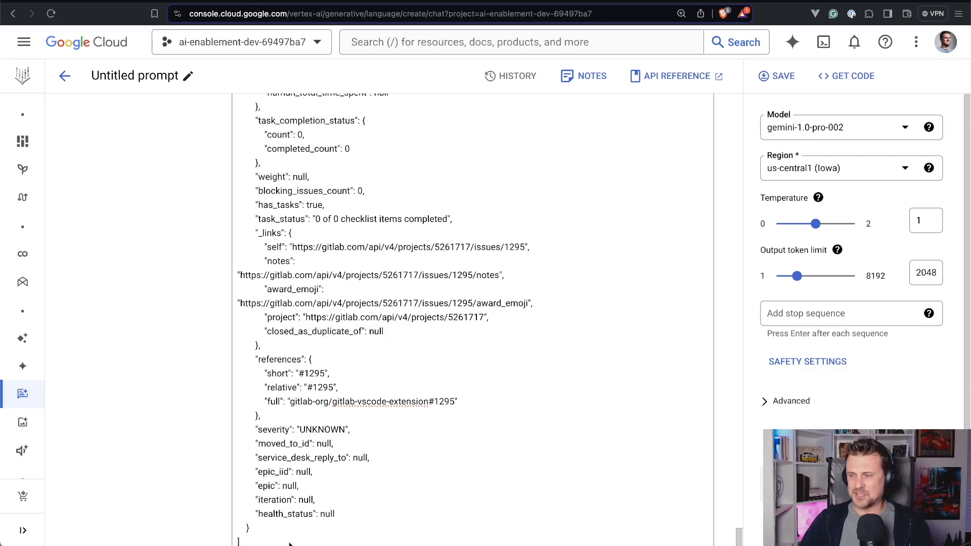
text(Is this known, that when working with a file, pressing the keystroke does not move the cursor into Duo Chat?)
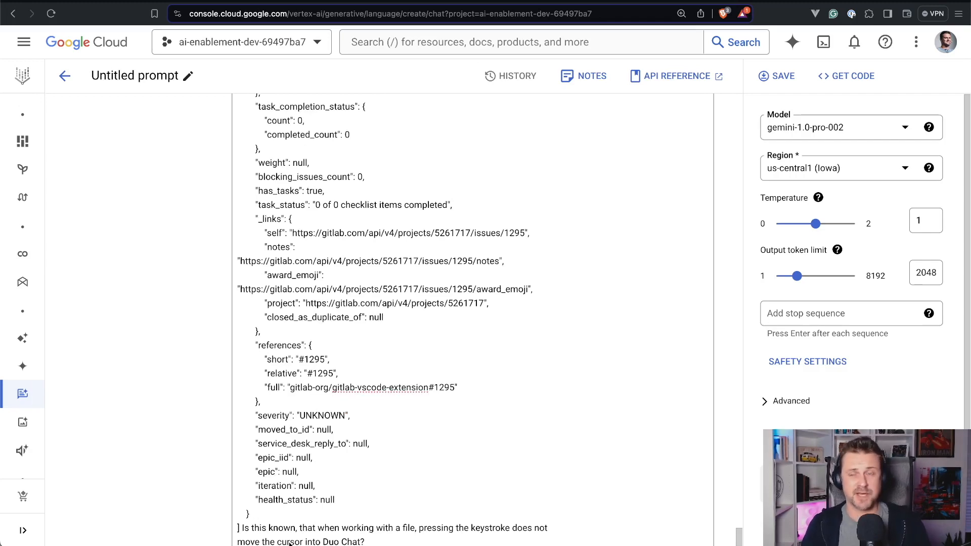
key(Return)
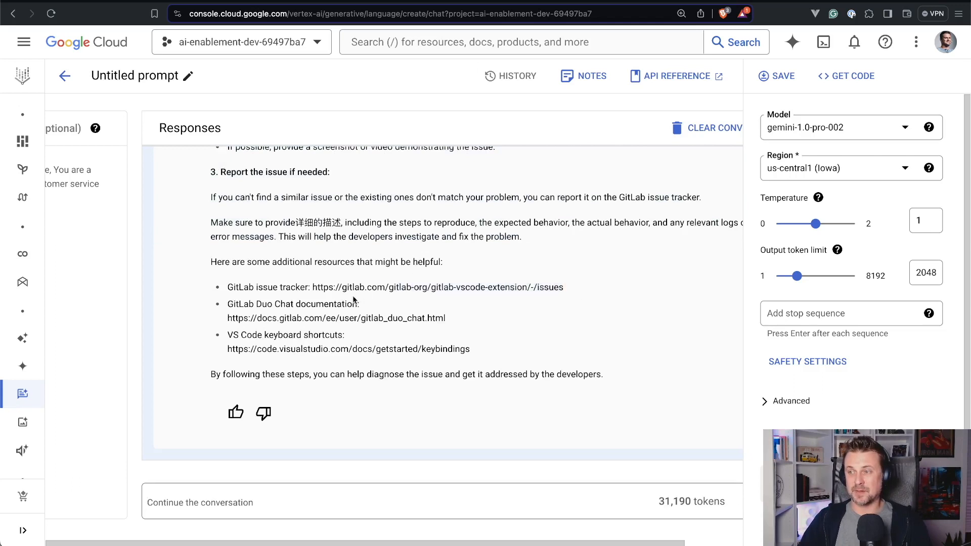
Examine the new answer's resource links, issue-reporting advice and the related issue numbers it suggests checking.
drag(564, 286, 315, 289)
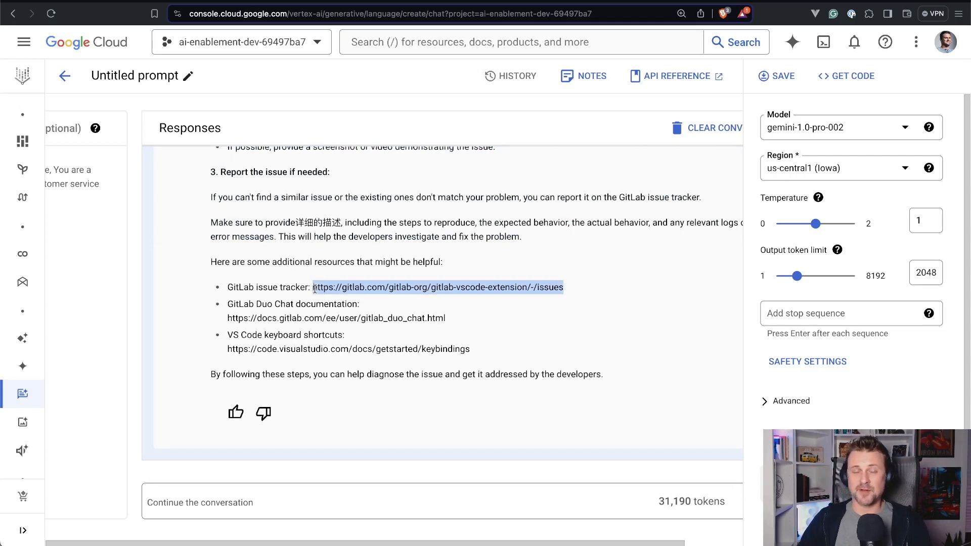
drag(210, 261, 470, 348)
scroll(470, 349, up, 2)
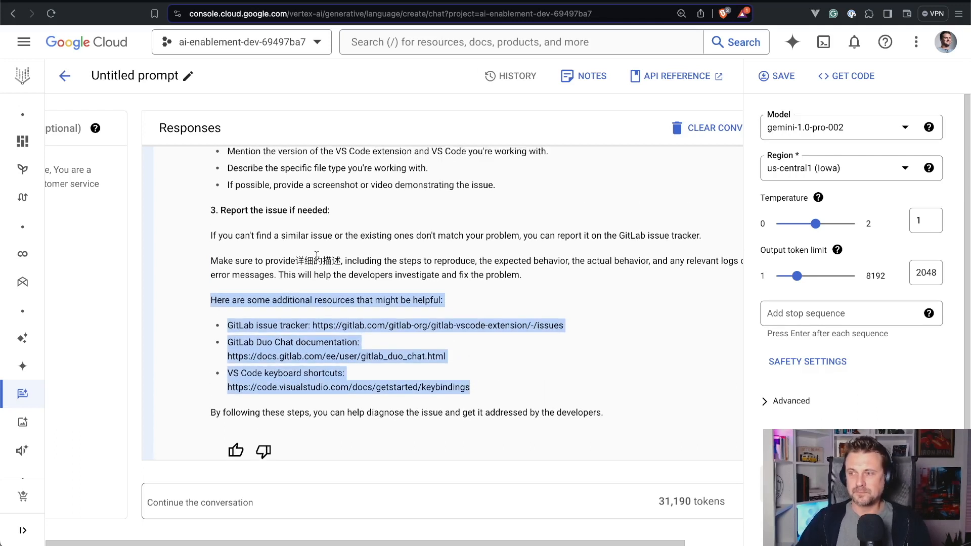
drag(210, 264, 337, 261)
click(336, 261)
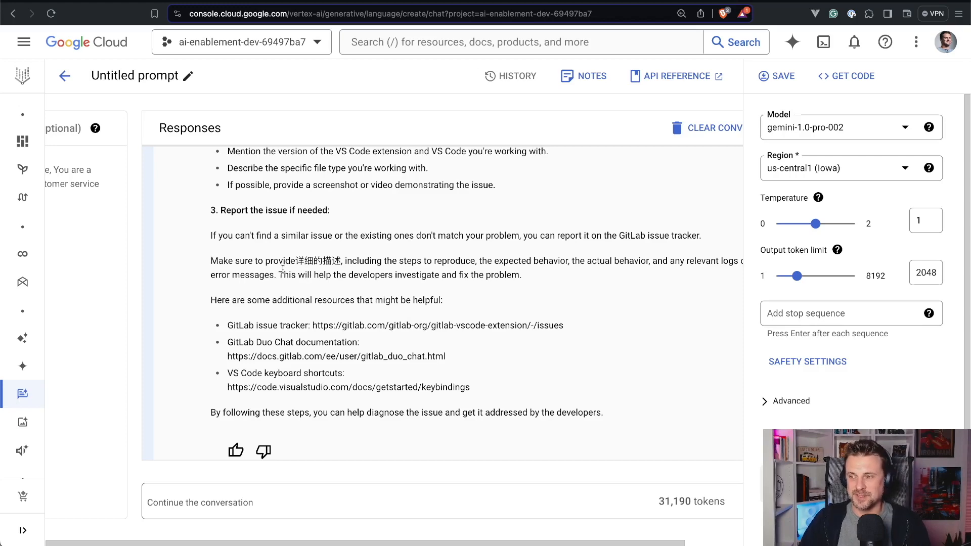
scroll(285, 269, up, 5)
scroll(283, 271, up, 1)
drag(228, 294, 571, 295)
click(551, 286)
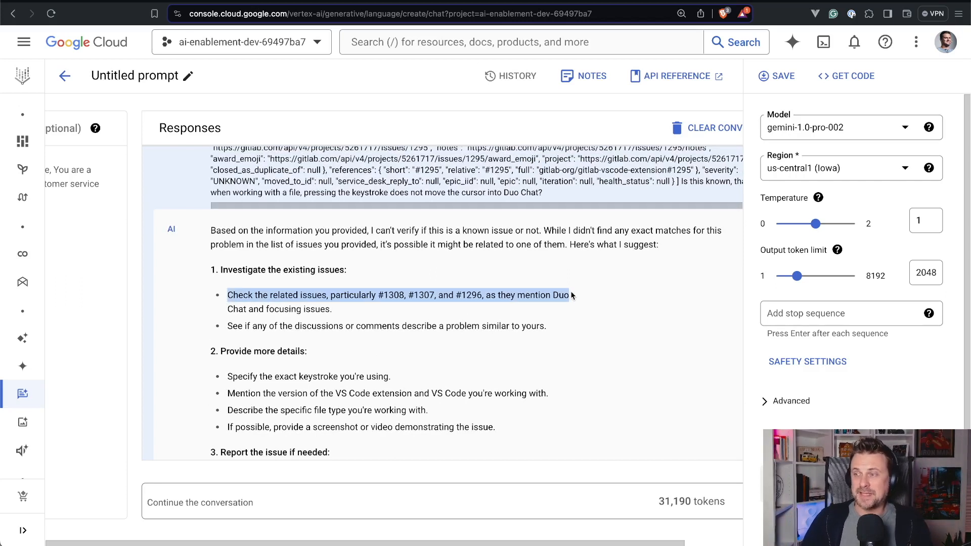
click(572, 293)
double_click(396, 294)
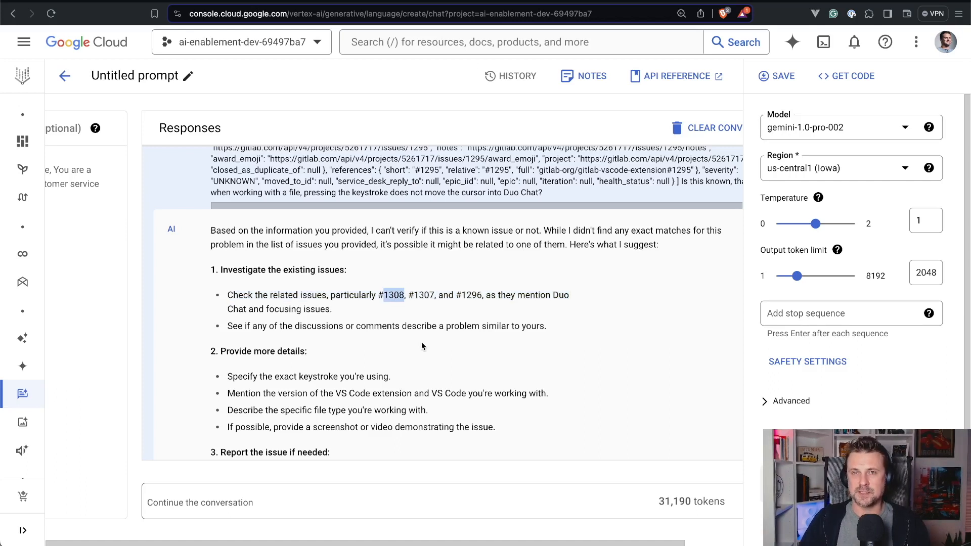
double_click(424, 294)
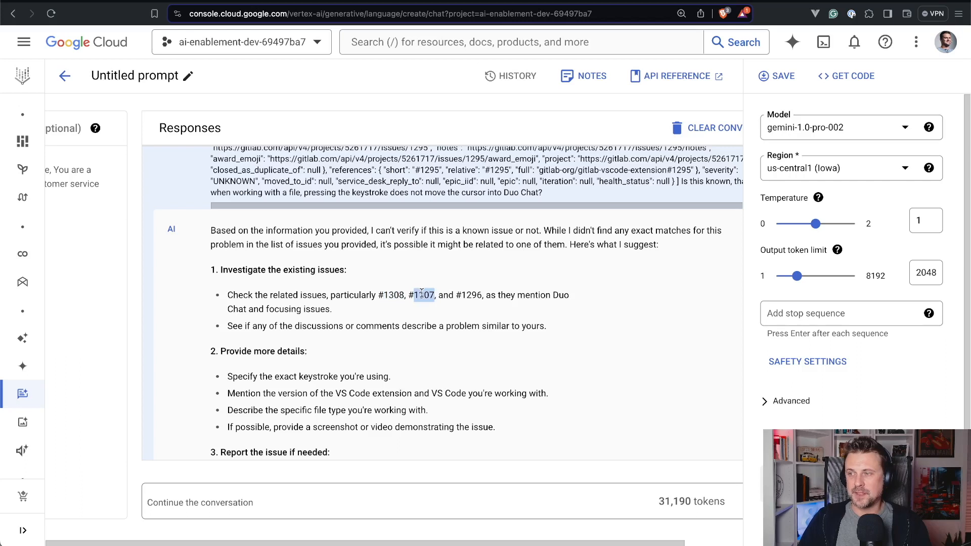
double_click(472, 295)
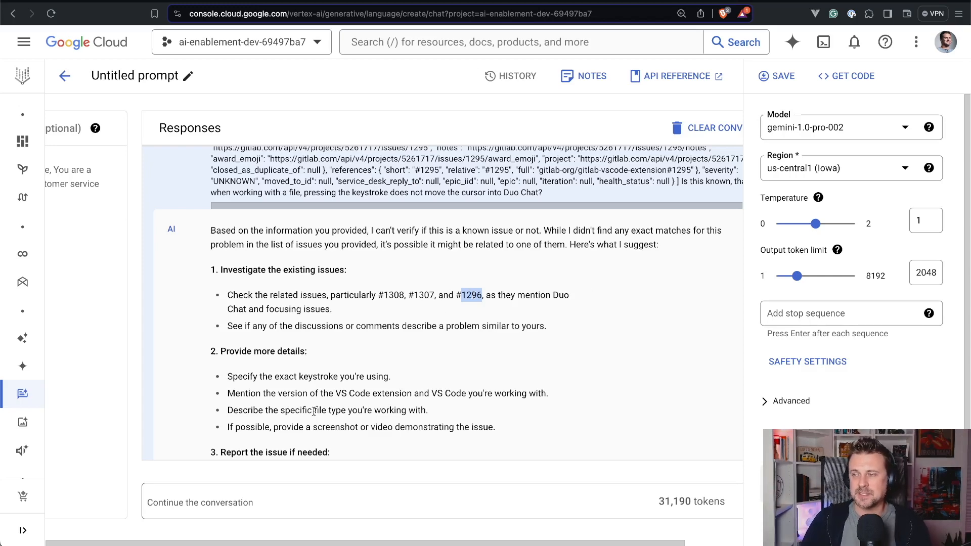
Clear the whole chat conversation to start with an empty prompt.
scroll(314, 412, up, 3)
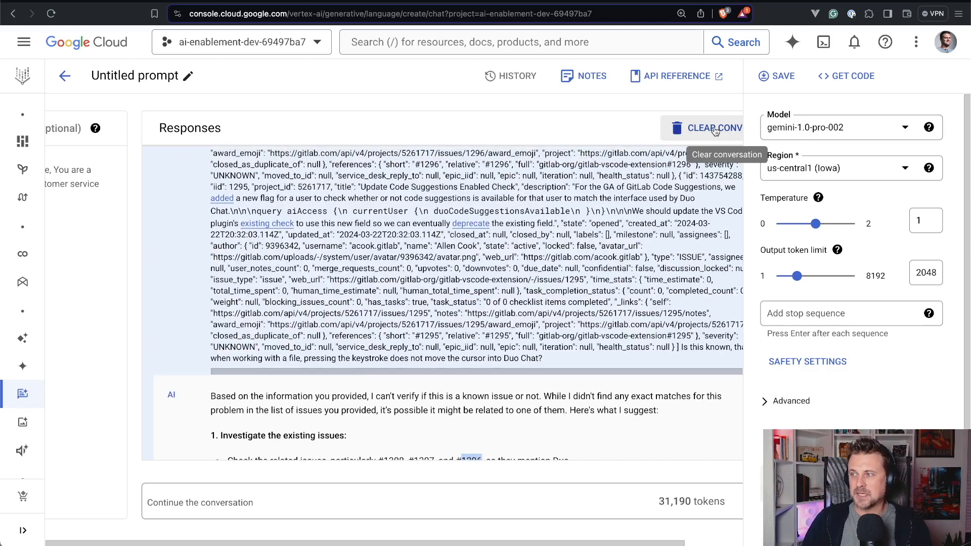
click(715, 129)
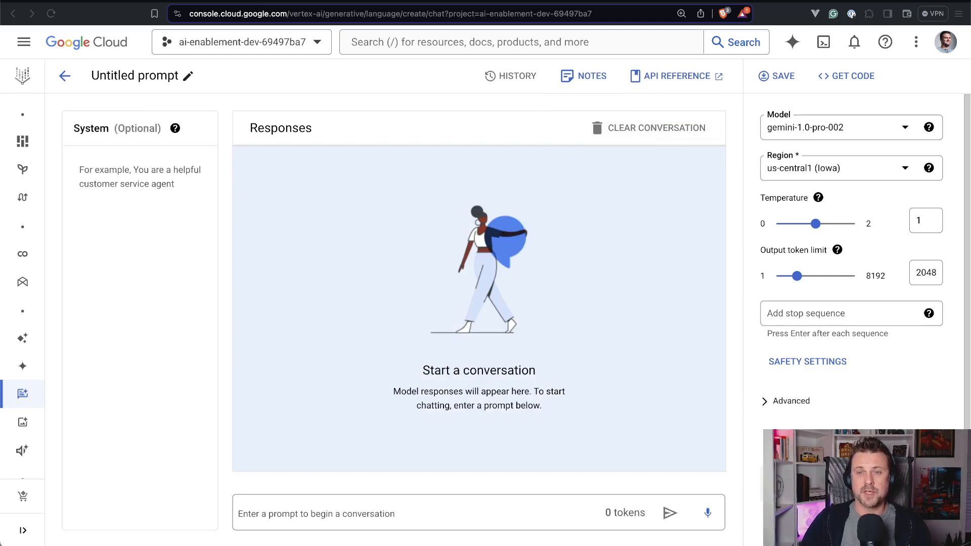
Paste "Is this known, that when working with a file, pressing the keystroke does not move the cursor into Duo Chat?" into the chat prompt.
click(273, 523)
key(super+v)
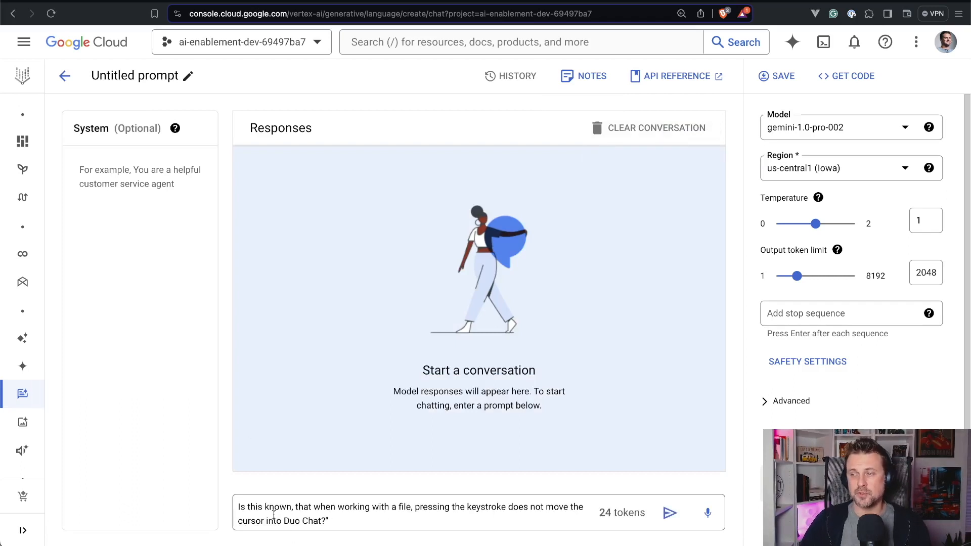
Copy the entire JSON issues response from Postman into the Vertex AI system instructions and send the prompt.
key(super+Tab)
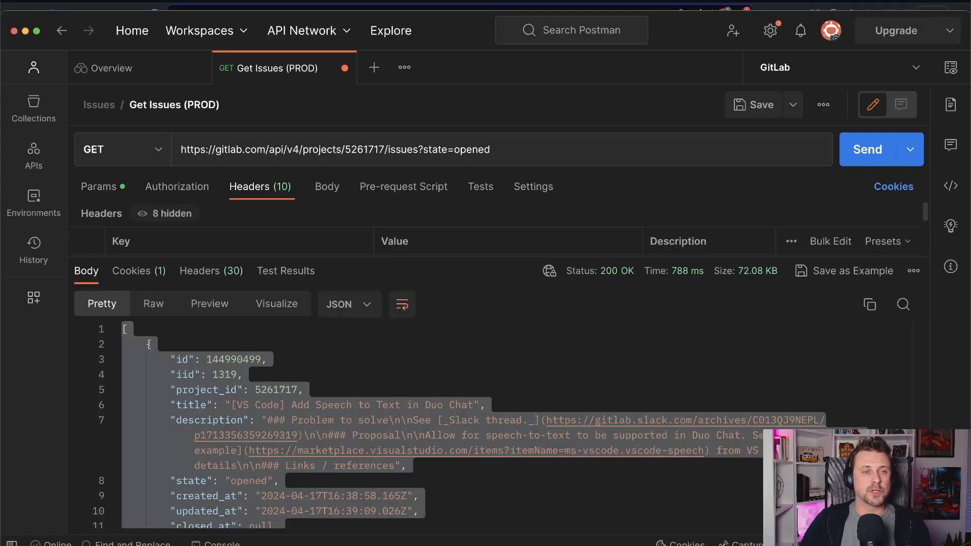
click(461, 368)
key(super+a)
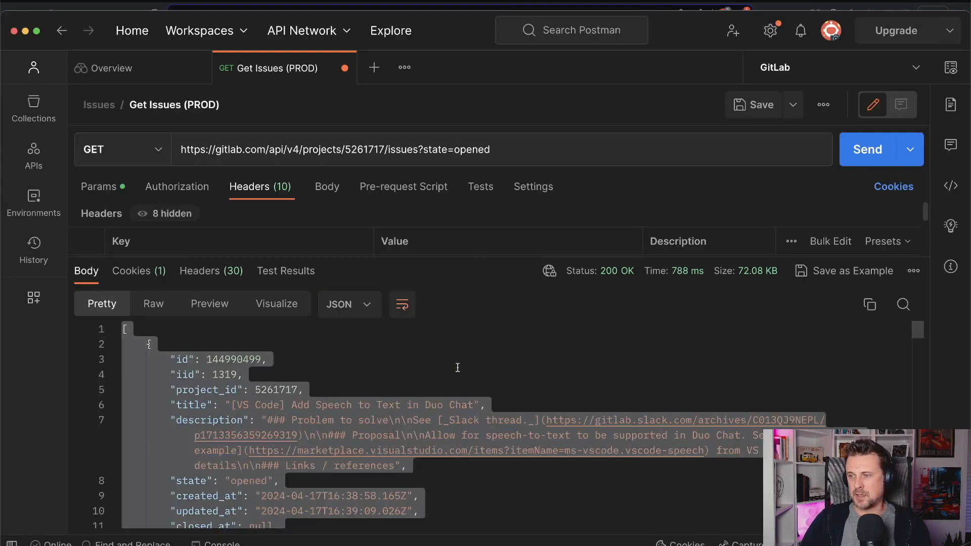
key(super+Tab)
click(114, 225)
key(super+v)
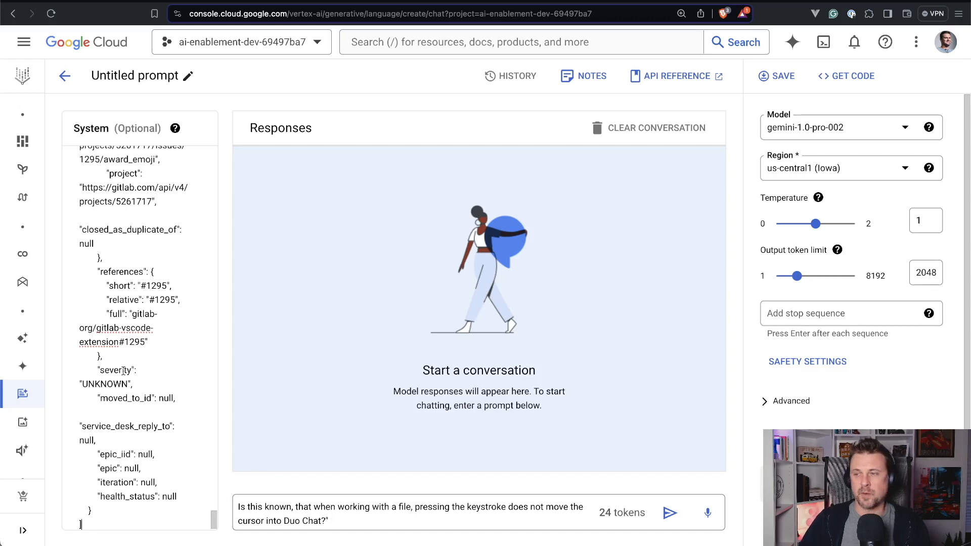
click(344, 520)
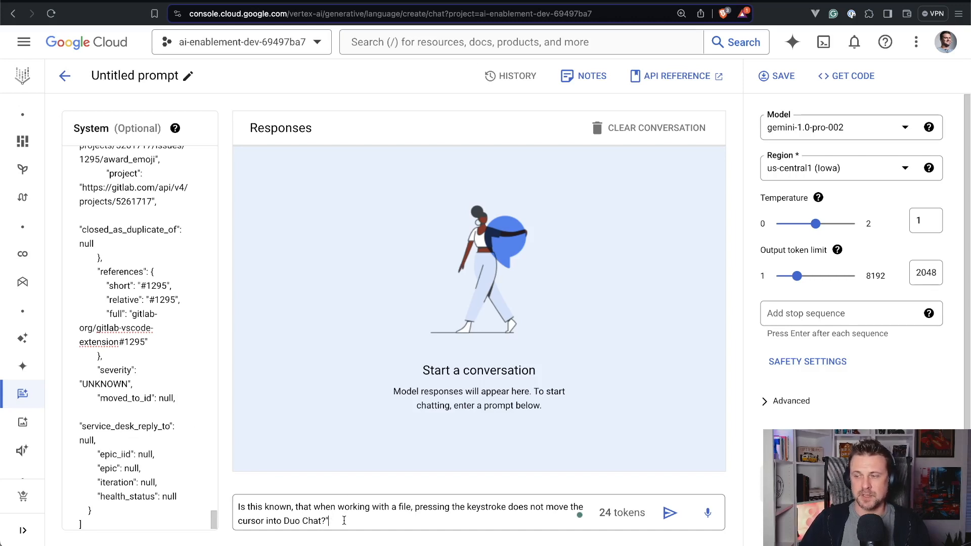
key(Return)
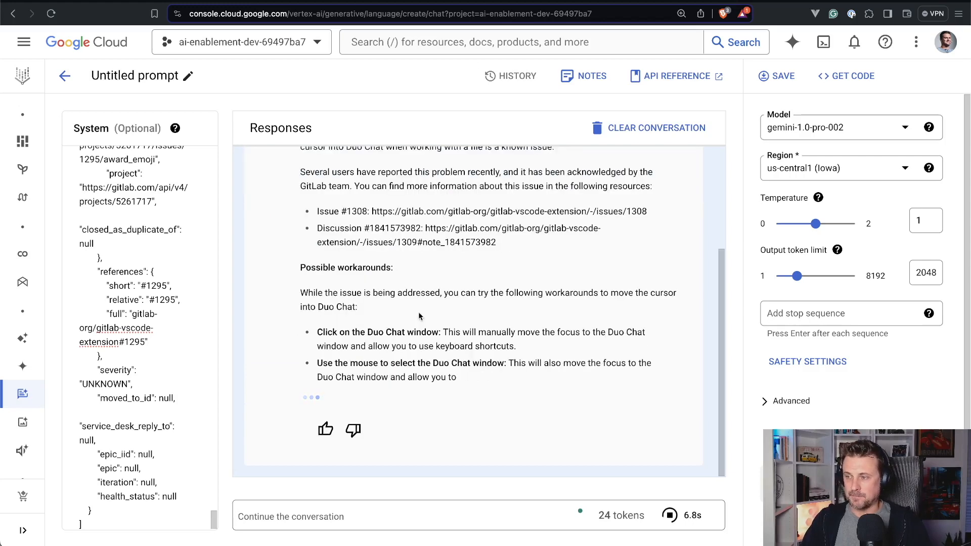
Examine the answer's issue and discussion links, suggested workarounds, reported fix and additional information.
scroll(418, 312, up, 3)
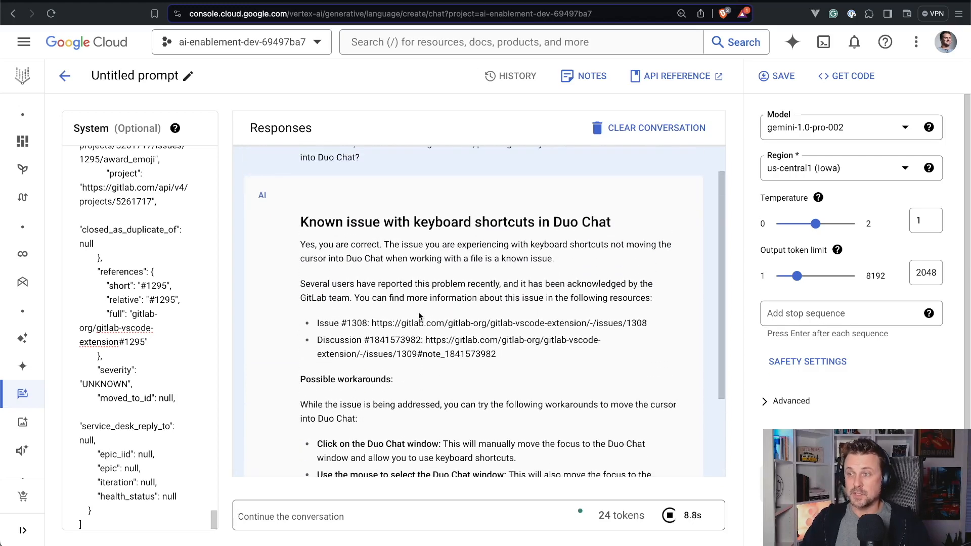
scroll(418, 312, up, 6)
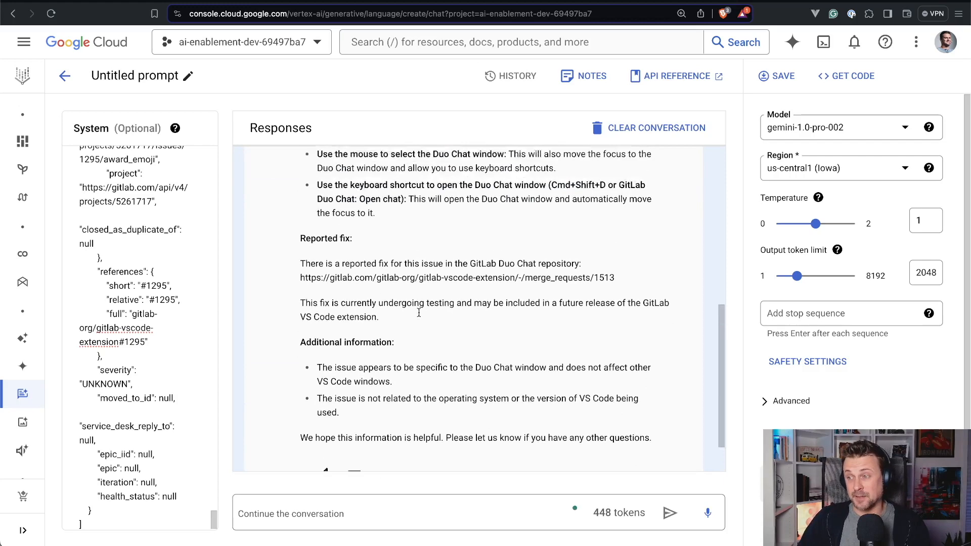
scroll(419, 312, up, 3)
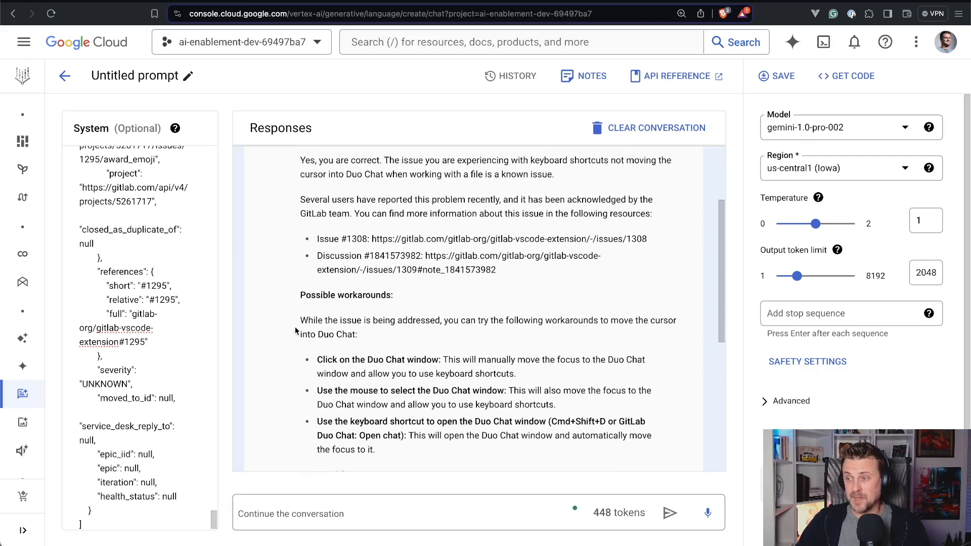
drag(299, 314, 460, 436)
click(460, 436)
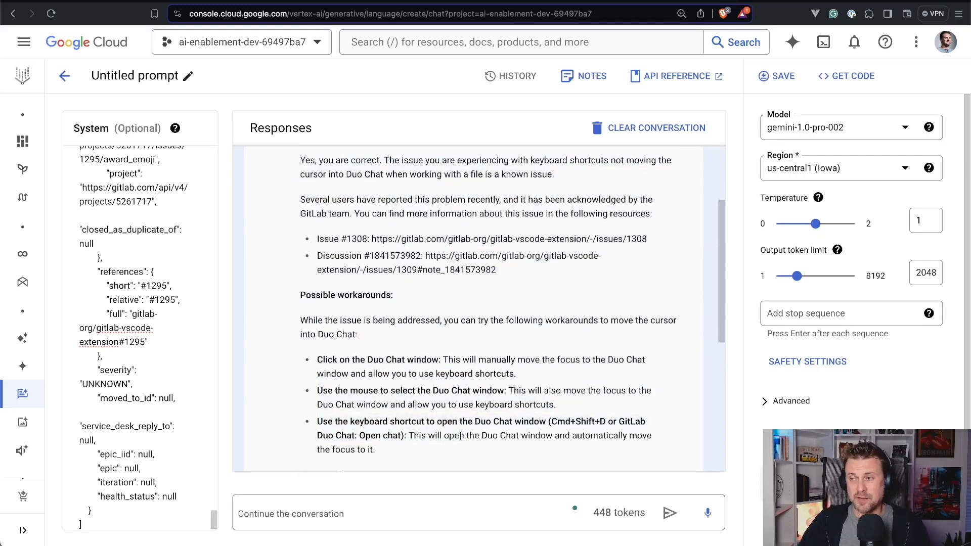
scroll(460, 436, up, 3)
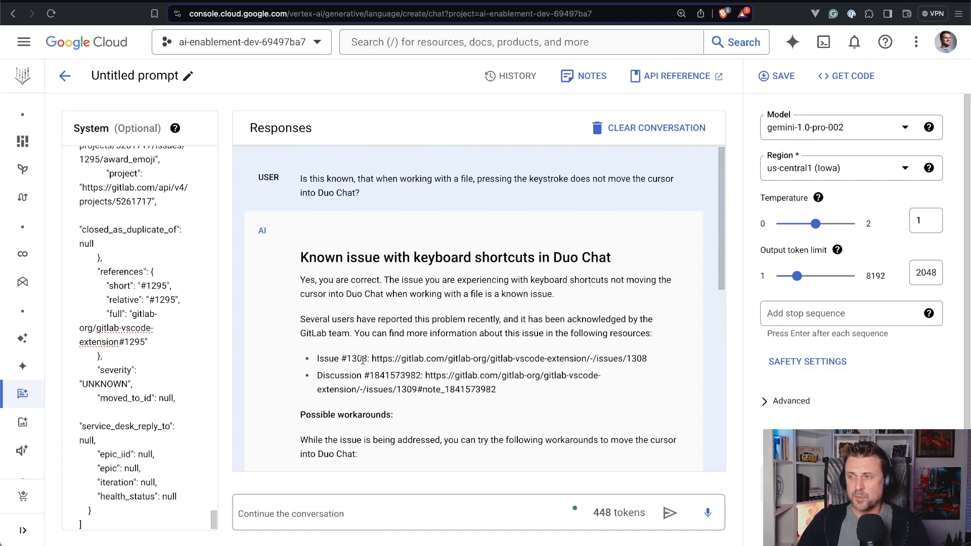
drag(371, 358, 649, 359)
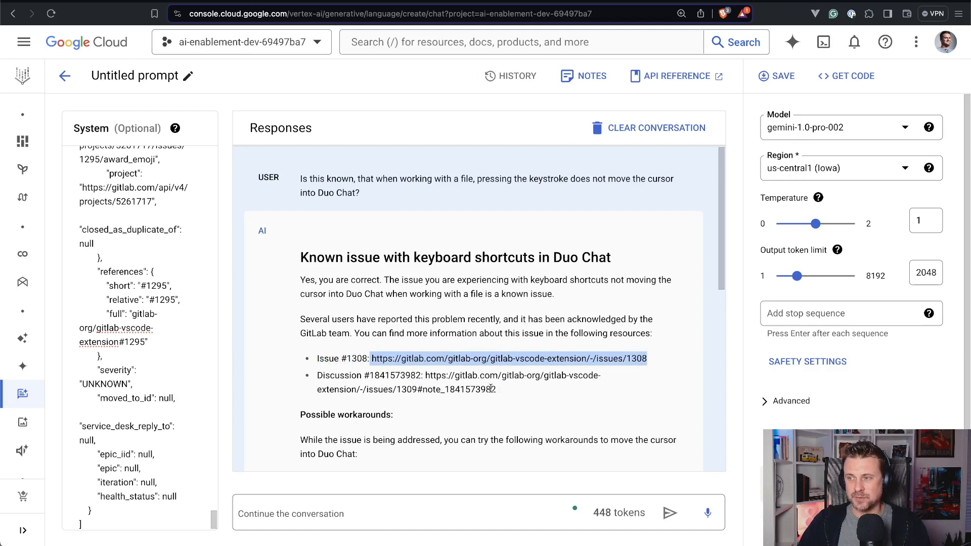
Copy the discussion link from the answer's resources and open it in a new browser tab.
drag(495, 389, 426, 372)
key(ctrl+c)
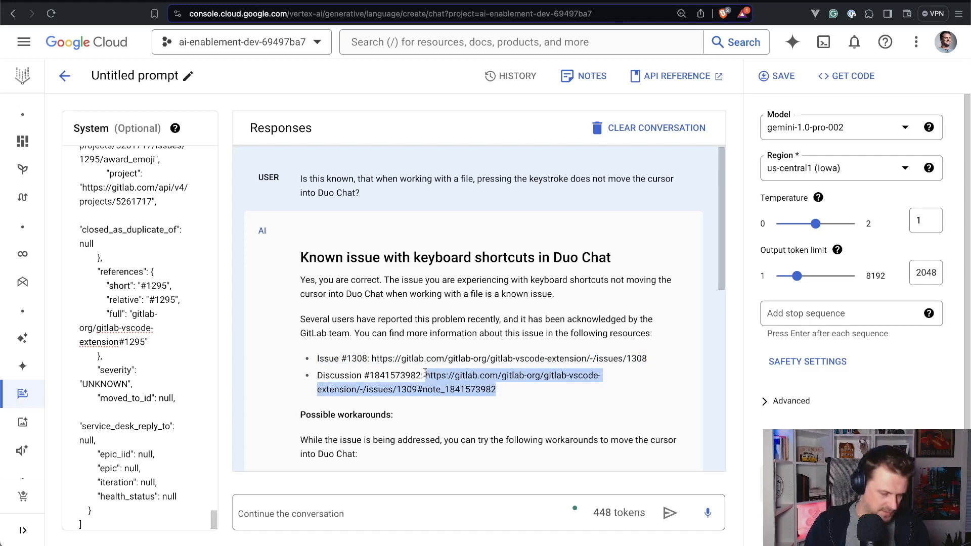
key(ctrl+t)
key(ctrl+v)
key(Return)
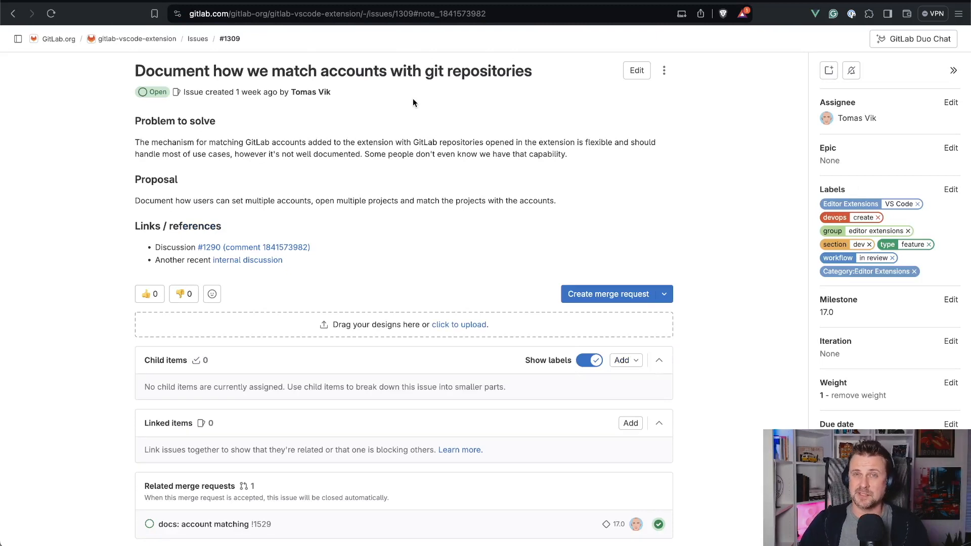
Replace the end of the GitLab issue address so that it opens issue 1308 of gitlab-vscode-extension.
click(447, 15)
click(447, 15)
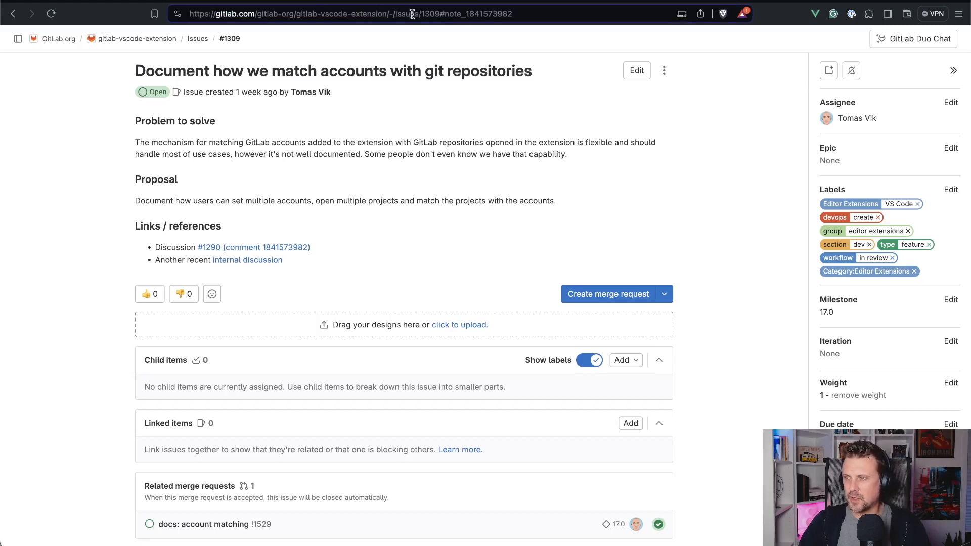
drag(436, 14, 607, 12)
key(BackSpace)
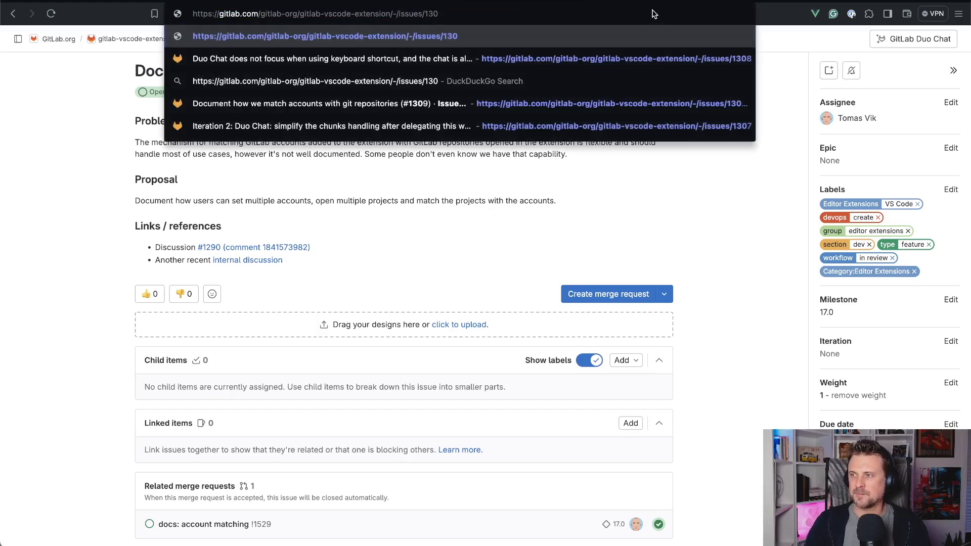
text(8)
key(Return)
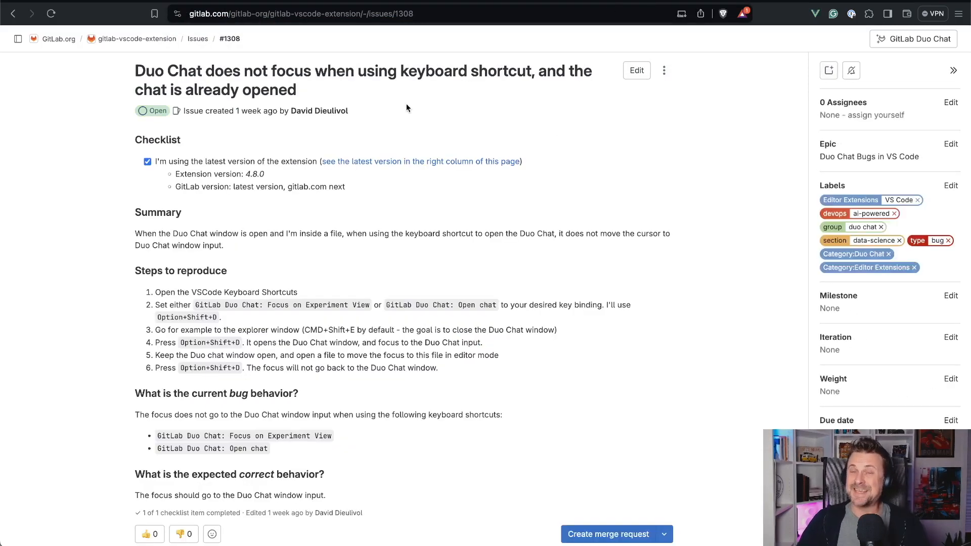
In the Anthropic Workbench, enter "Is this known, that when working with a file, pressing the keystroke does not move the cursor into Duo Chat?" as user message.
click(209, 0)
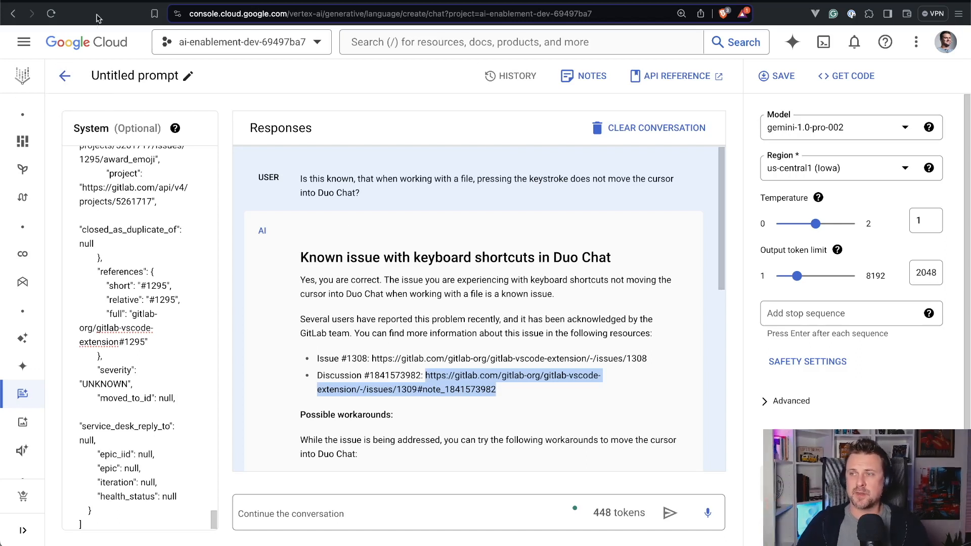
click(117, 1)
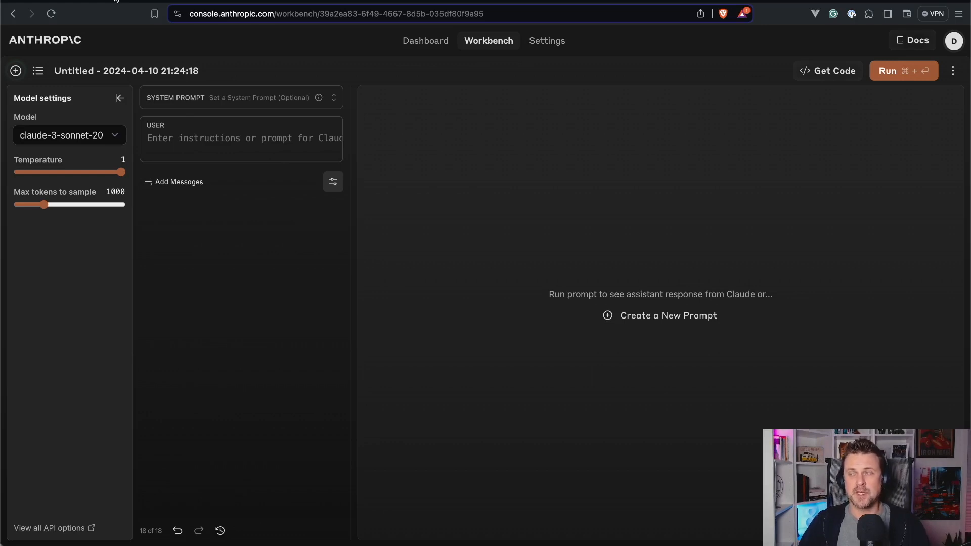
key(super+Tab)
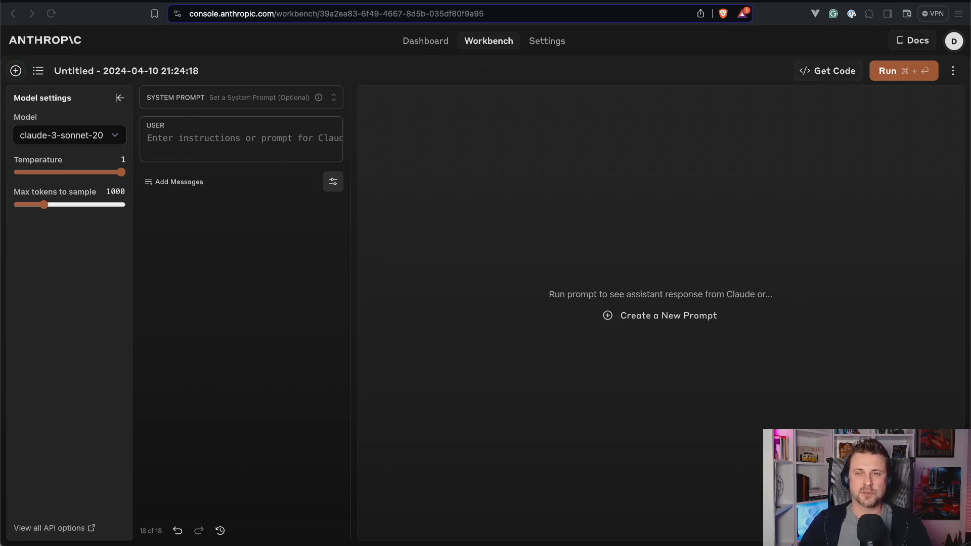
click(182, 137)
text(Is this known, that when working with a file, pressing the keystroke does not move the cursor into Duo Chat?)
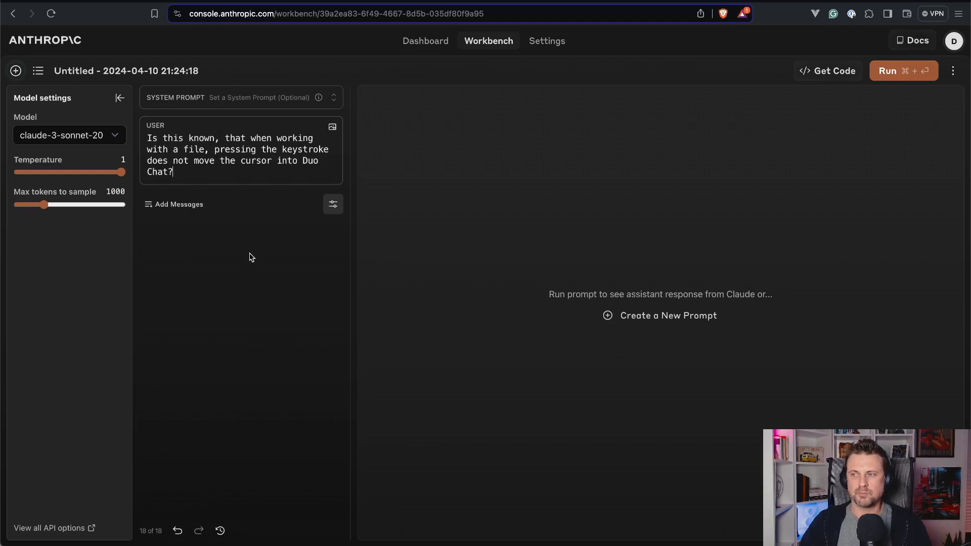
Keep claude-3-sonnet-20240229 as the model, run the prompt without context and examine the whole response.
click(51, 140)
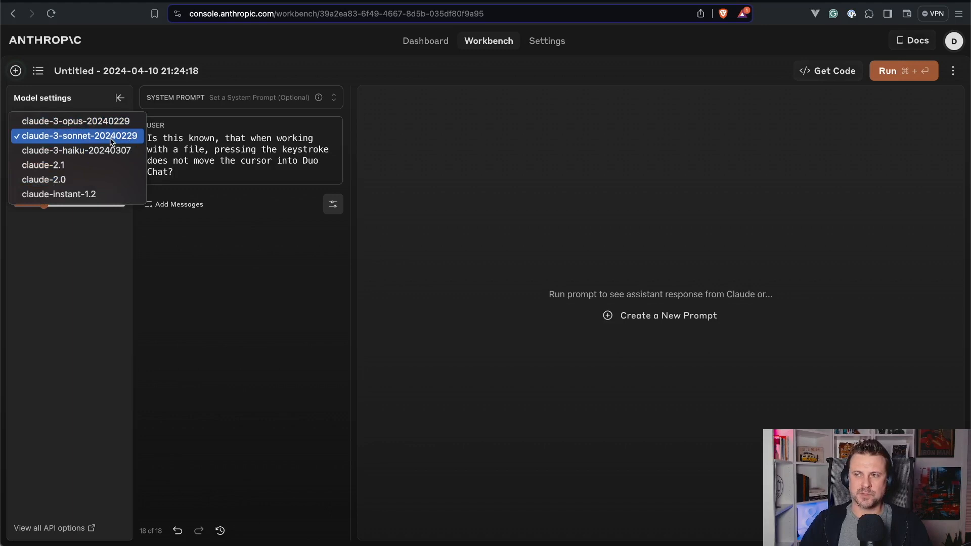
click(266, 274)
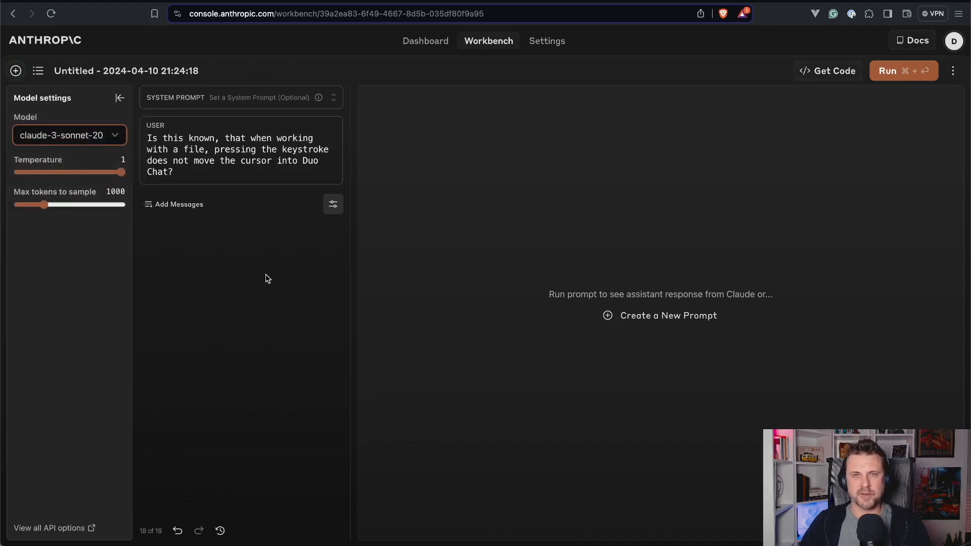
click(890, 73)
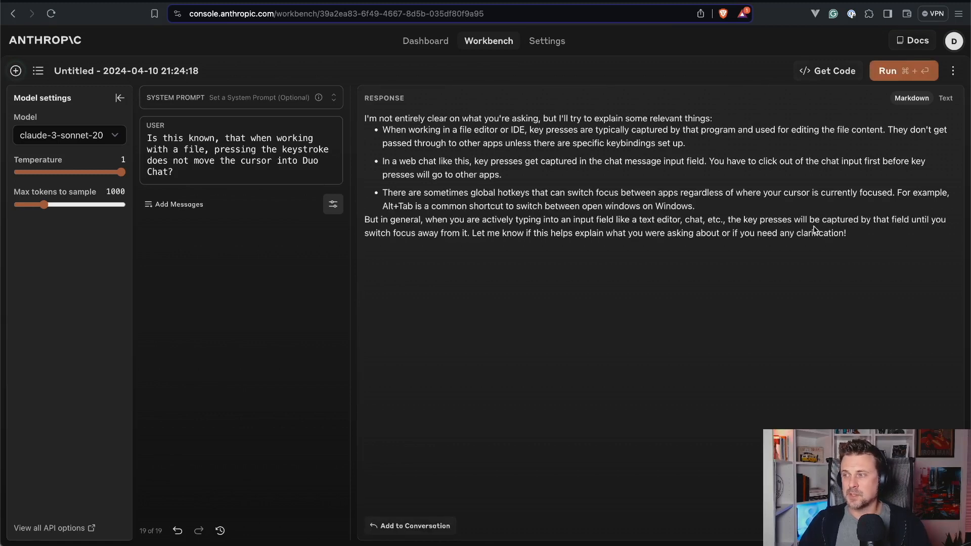
drag(843, 231, 362, 123)
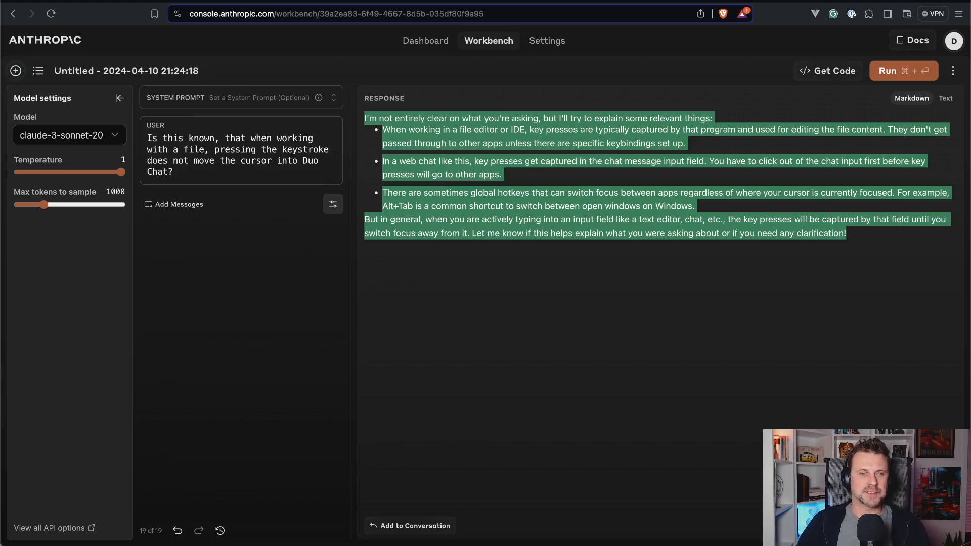
Copy the entire JSON issues response from Postman and paste it into the Anthropic Workbench system prompt.
key(super+Tab)
click(215, 422)
key(super+a)
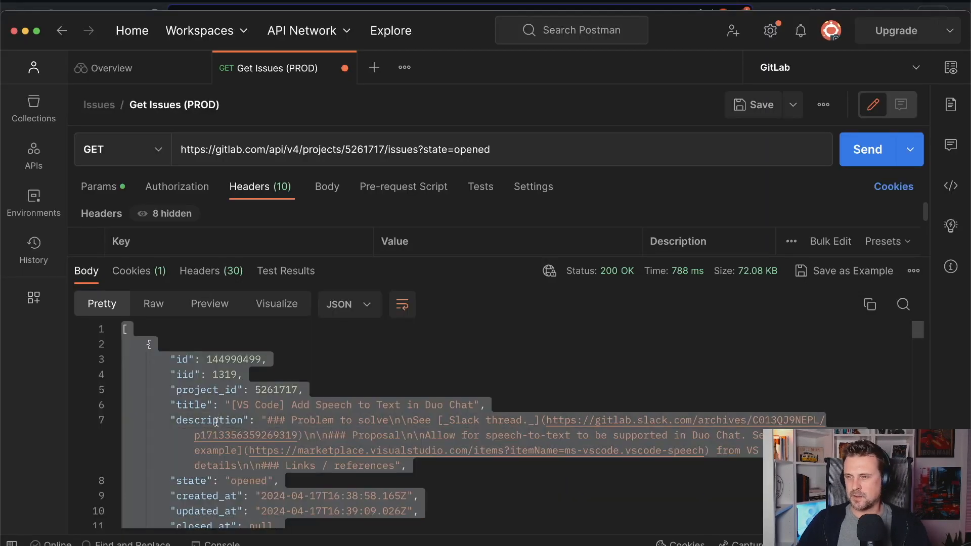
key(super+Tab)
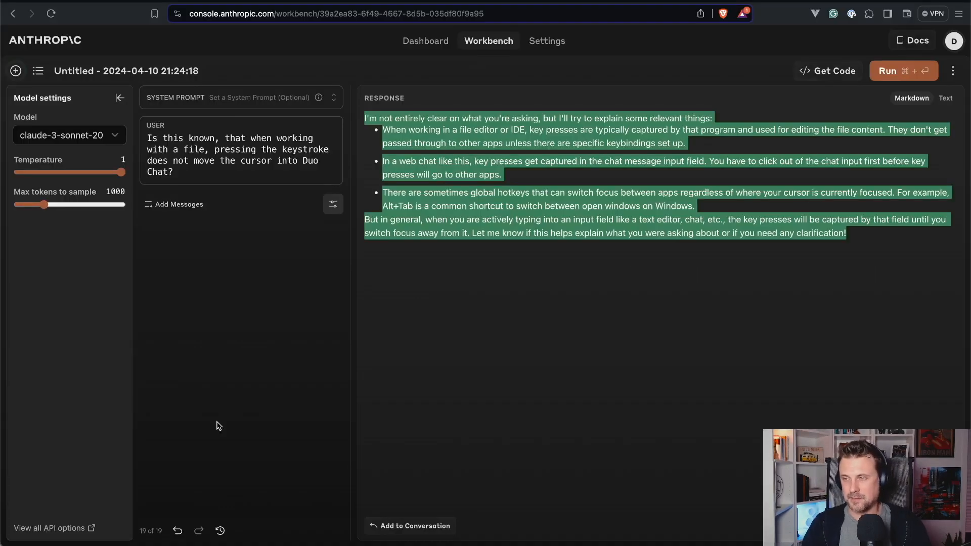
click(222, 97)
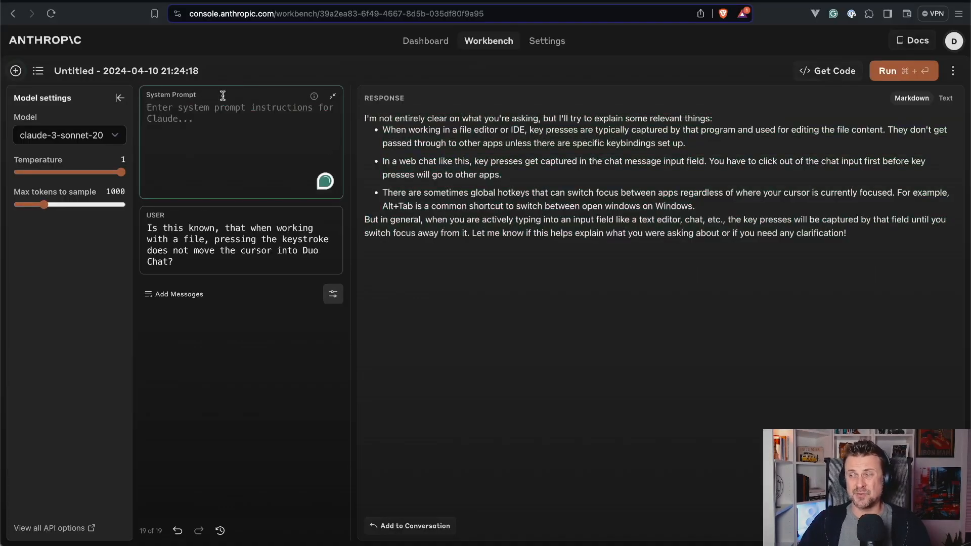
key(super+v)
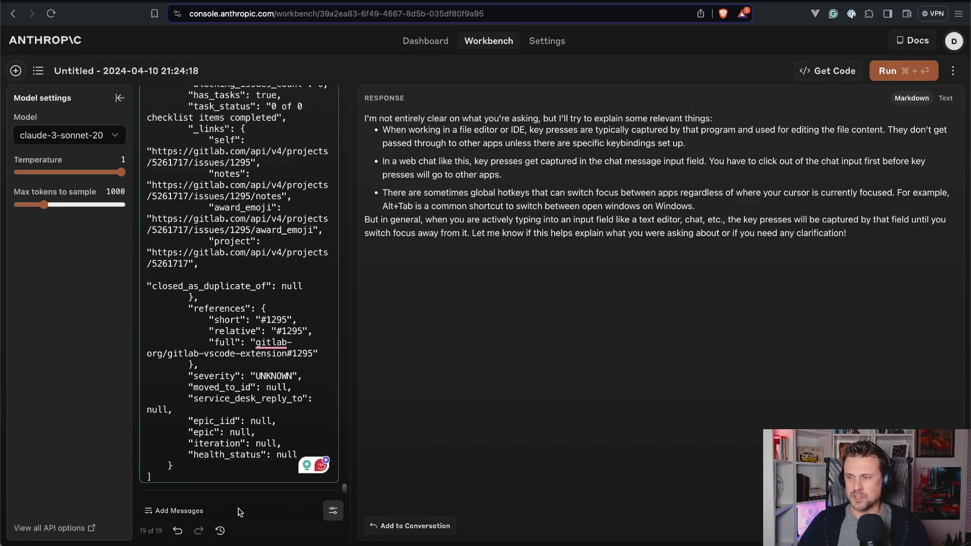
Run the prompt with the issues context and examine the response's cited issue number and steps to reproduce.
scroll(311, 494, down, 1)
scroll(311, 494, down, 2)
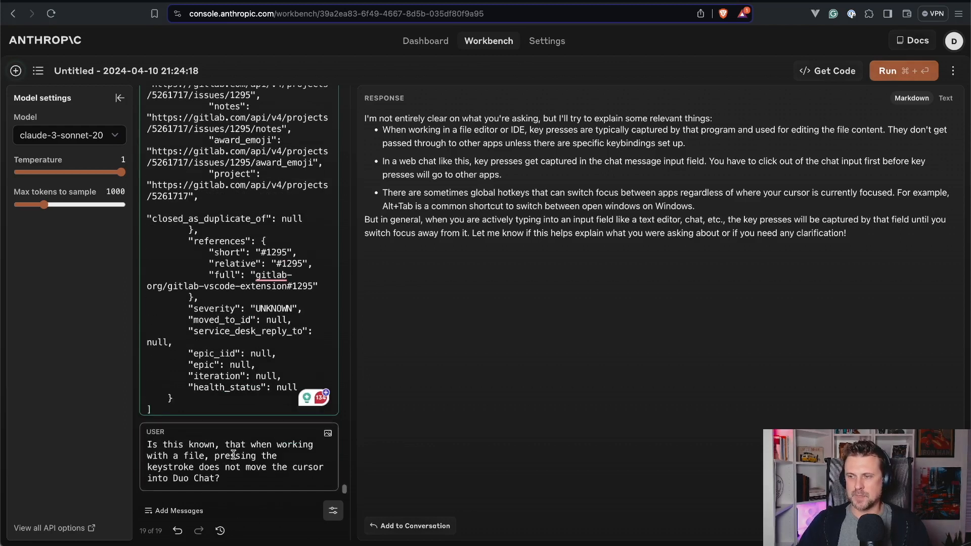
click(901, 71)
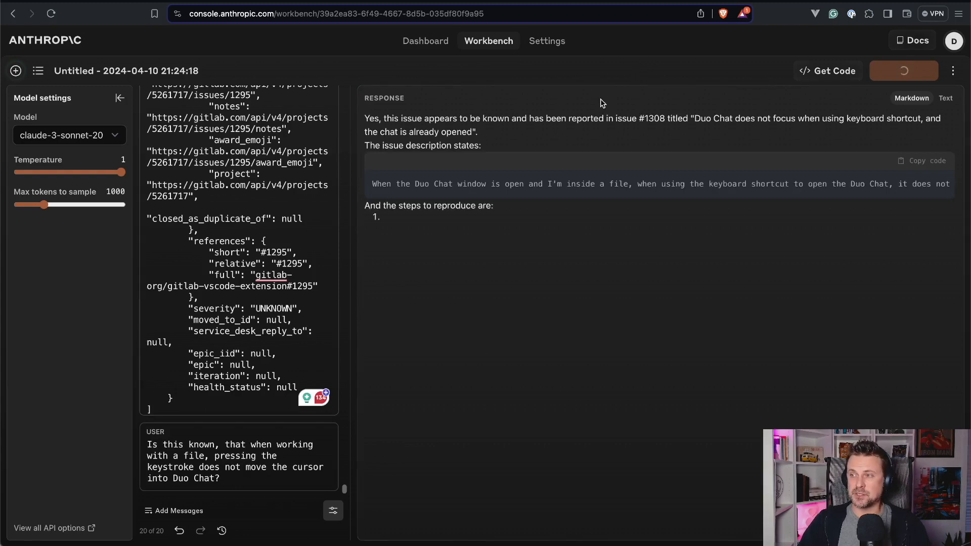
double_click(653, 118)
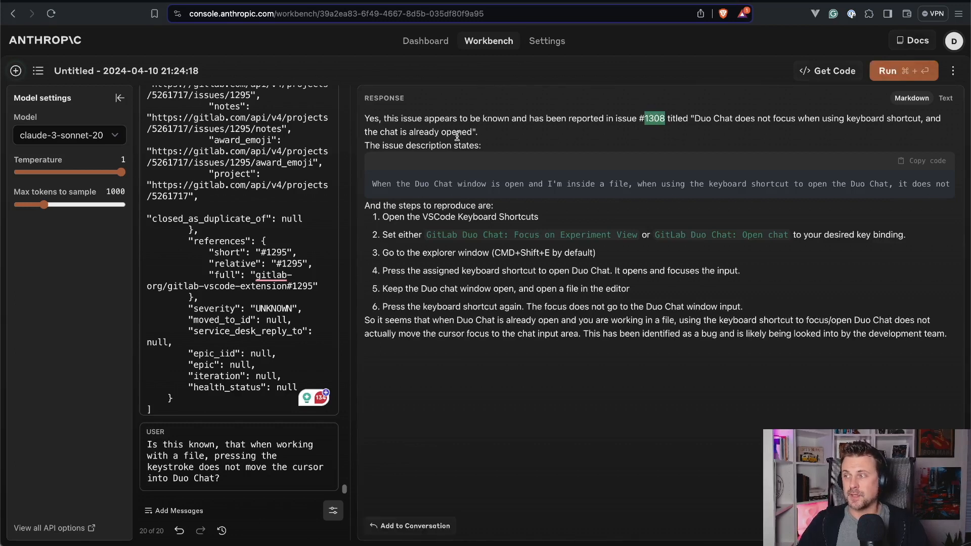
drag(381, 217, 744, 312)
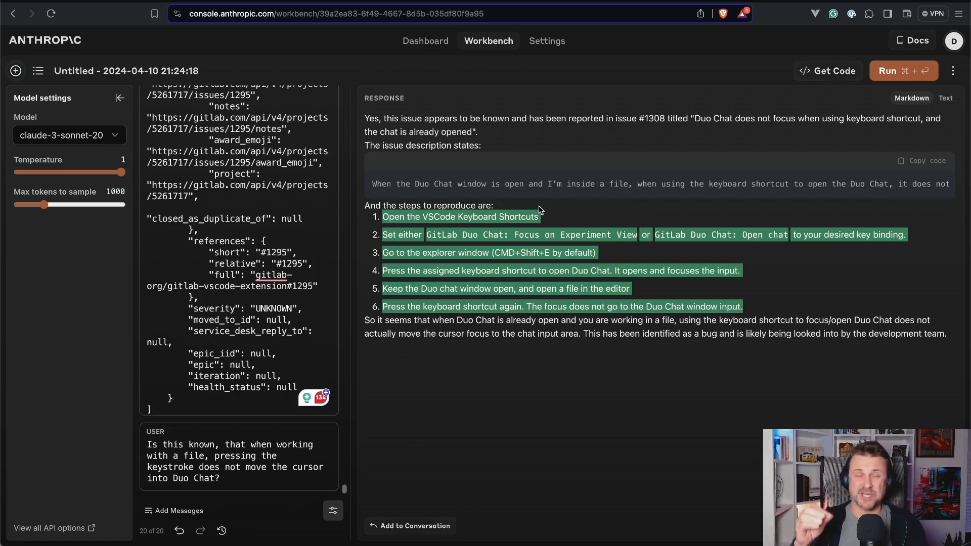
Append "In case you find a similar issue, respond with an answer following the pattern:" as a new paragraph to the user message.
click(232, 480)
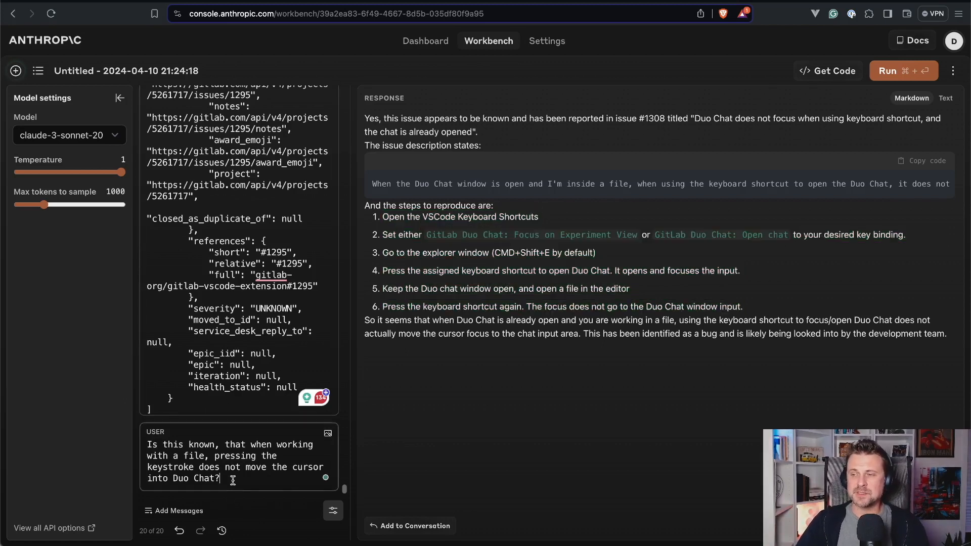
key(Return)
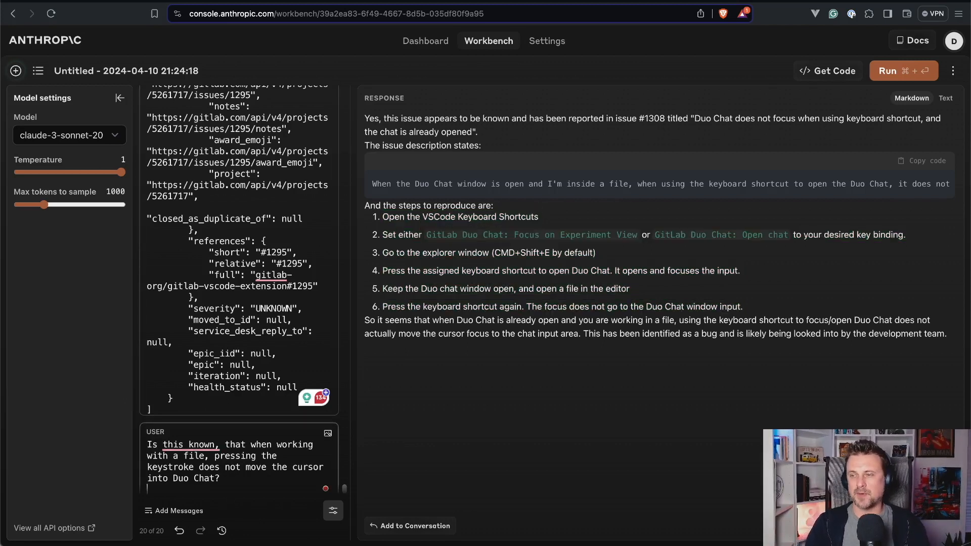
key(Return)
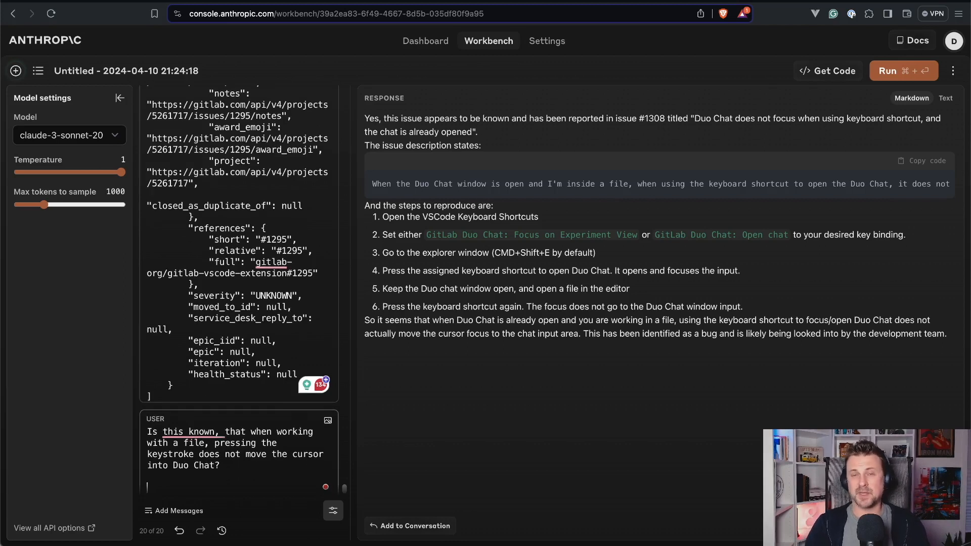
text(In )
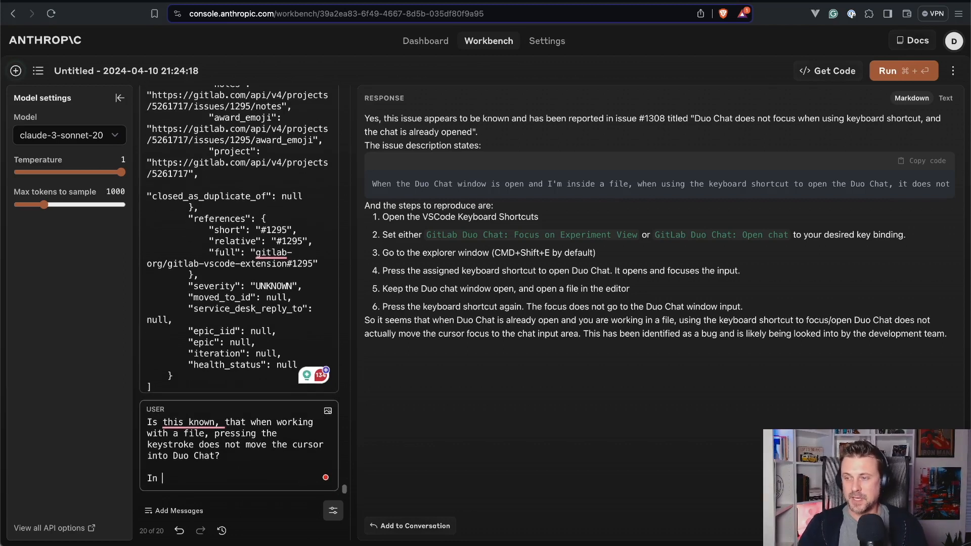
text(case you fin)
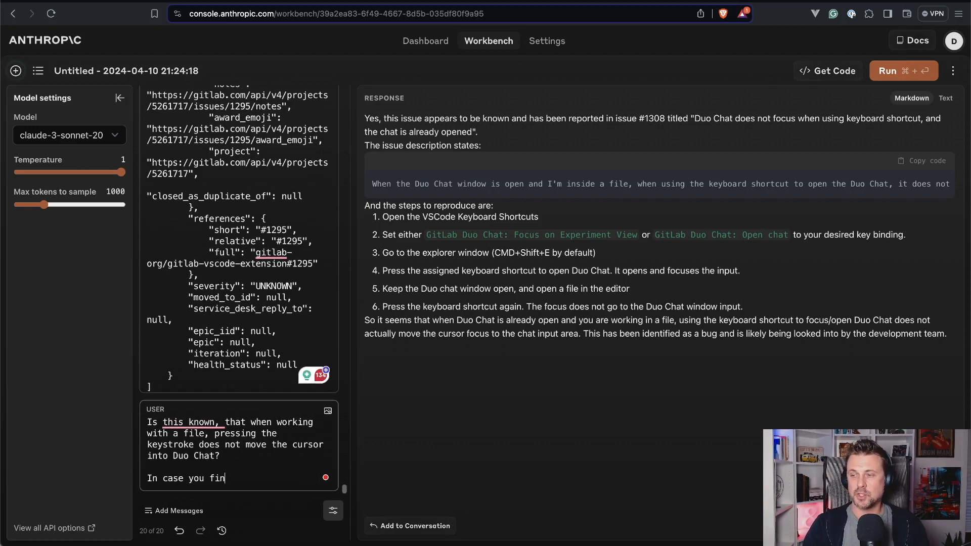
text(d a simila)
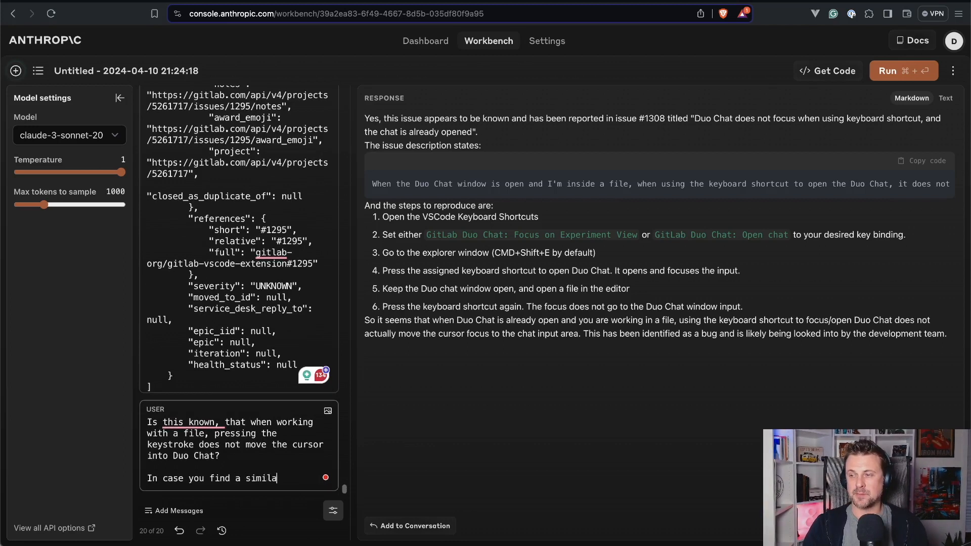
text(r issue, respoin)
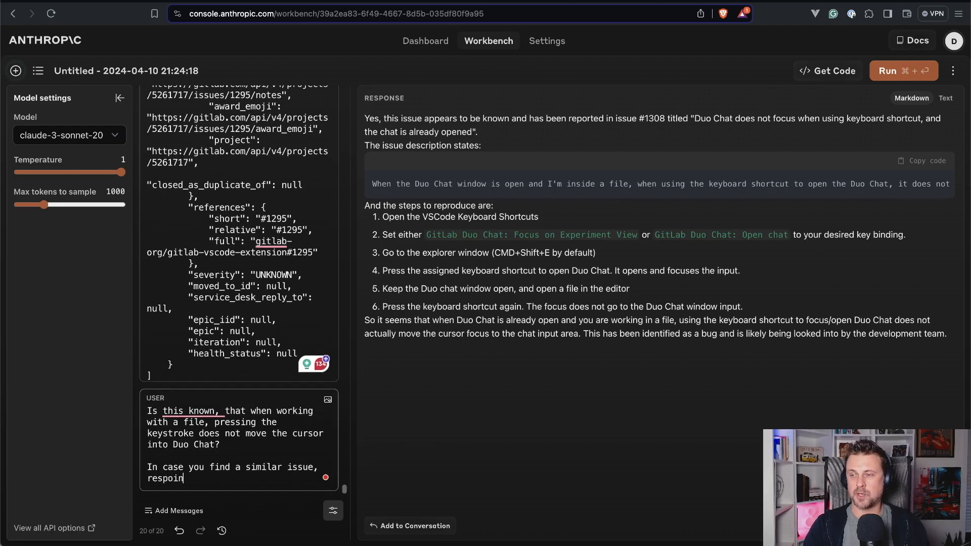
key(BackSpace)
text(nd )
text(with the ol)
key(BackSpace)
key(BackSpace)
key(BackSpace)
key(BackSpace)
key(BackSpace)
key(BackSpace)
key(BackSpace)
key(BackSpace)
key(BackSpace)
key(BackSpace)
key(BackSpace)
text(with a)
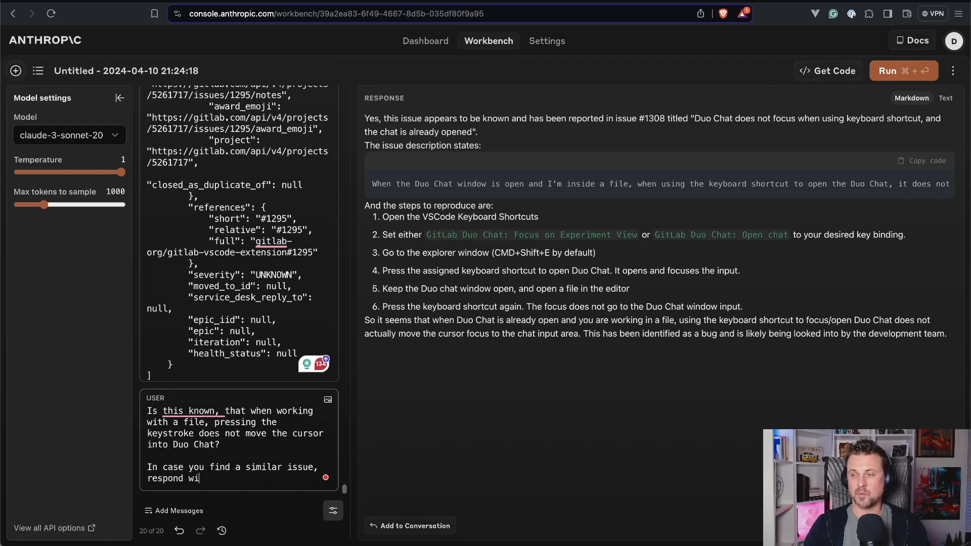
text(n answer )
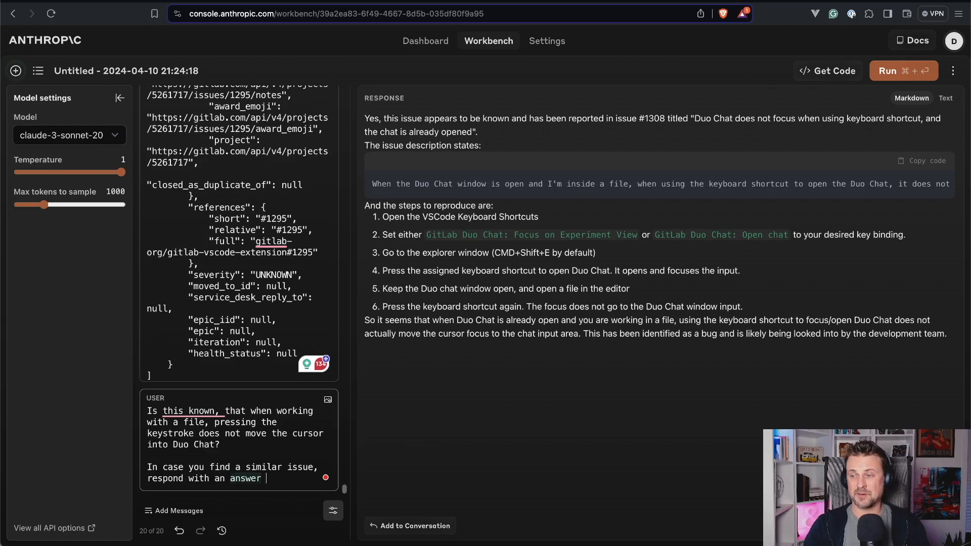
text(forllowi)
key(BackSpace)
key(BackSpace)
key(BackSpace)
key(BackSpace)
key(BackSpace)
key(BackSpace)
text(llowing t)
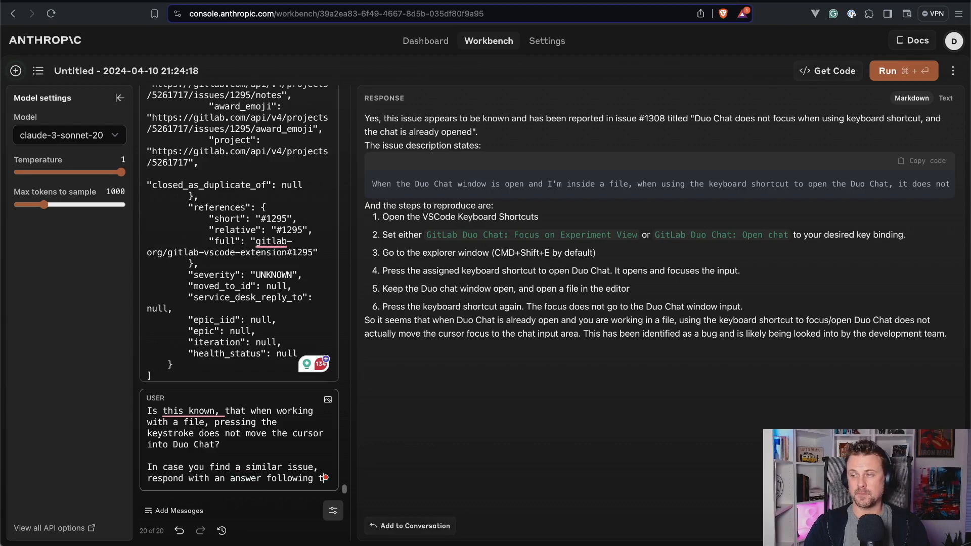
text(he folloting)
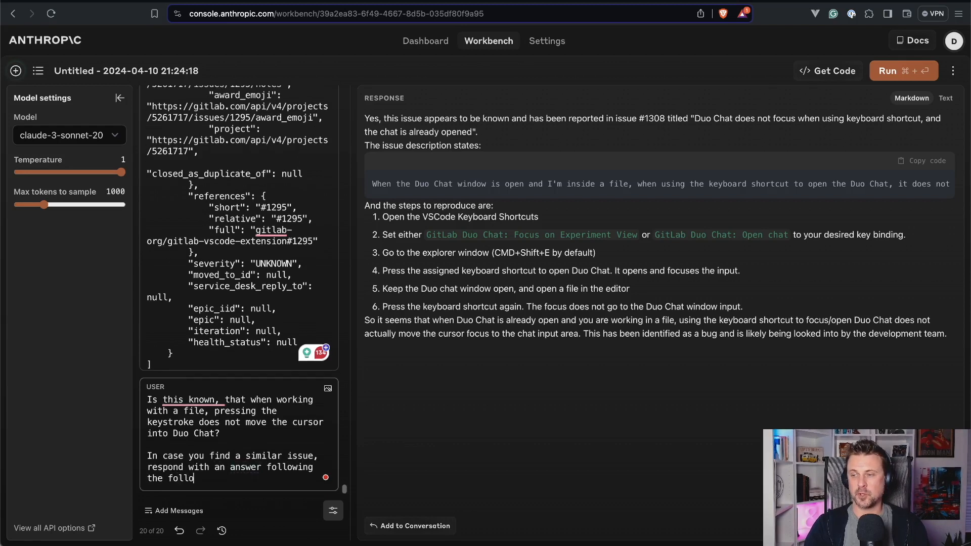
key(BackSpace)
key(BackSpace)
key(BackSpace)
key(BackSpace)
key(BackSpace)
key(BackSpace)
key(BackSpace)
key(BackSpace)
key(BackSpace)
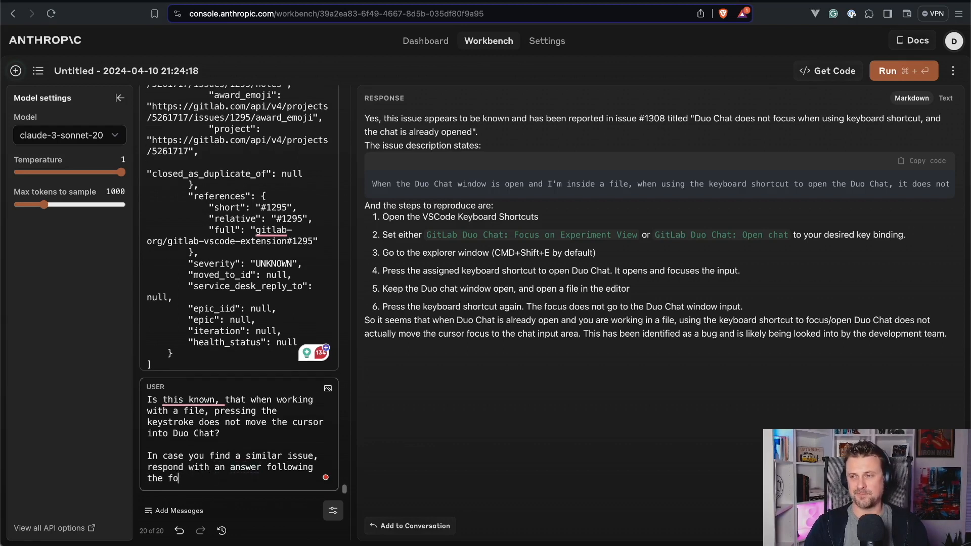
text(pat)
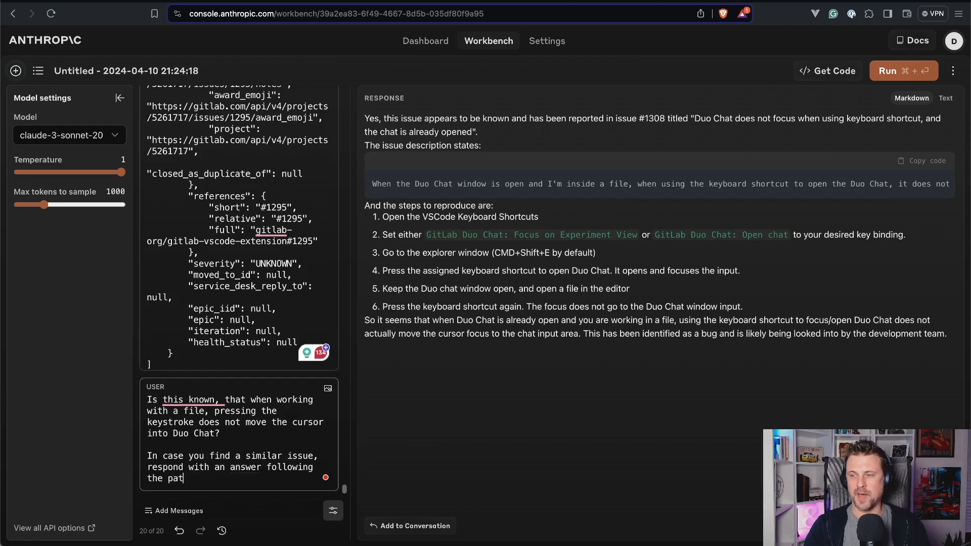
text(tern:)
key(Return)
key(Return)
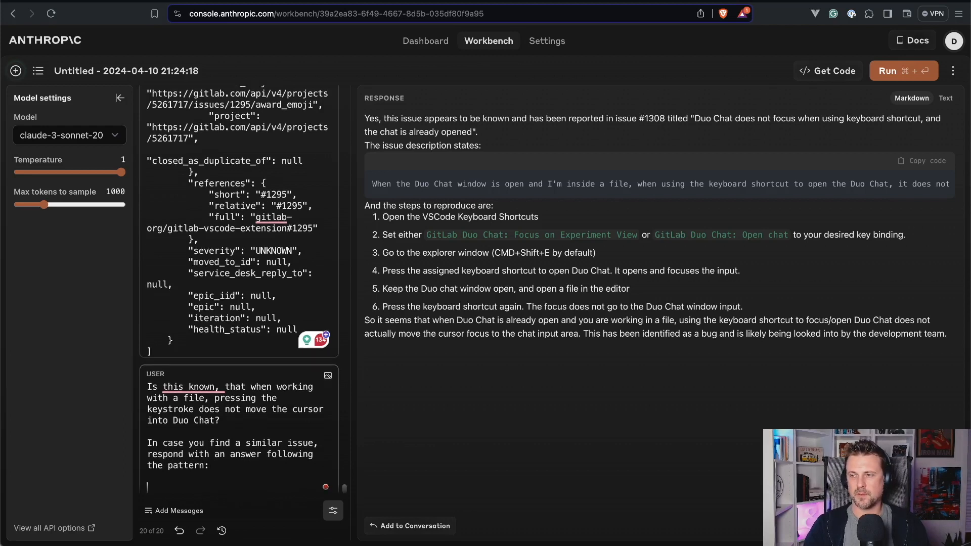
Begin the answer pattern in the user message with the line "Yes, there seems to be a similar issue".
text(Yes, there)
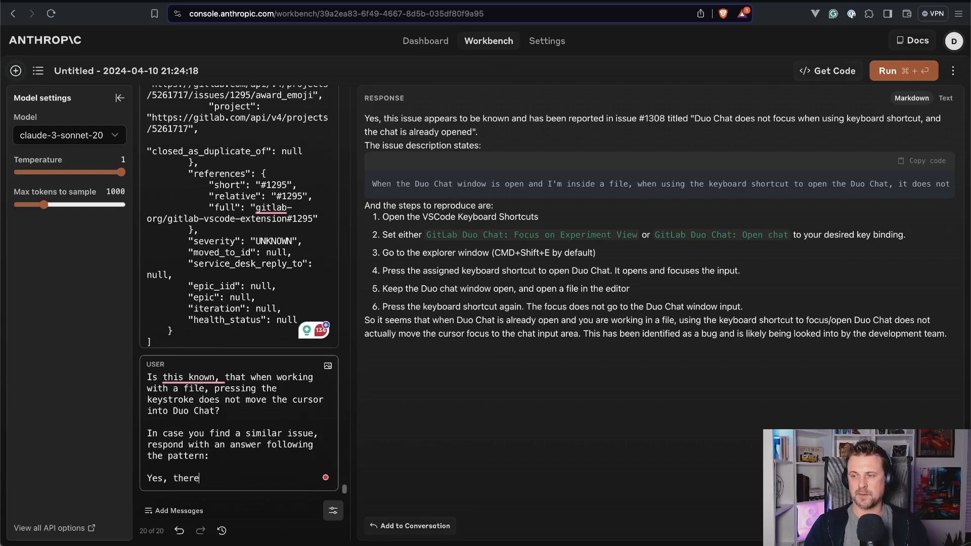
text( seems to be similar issue)
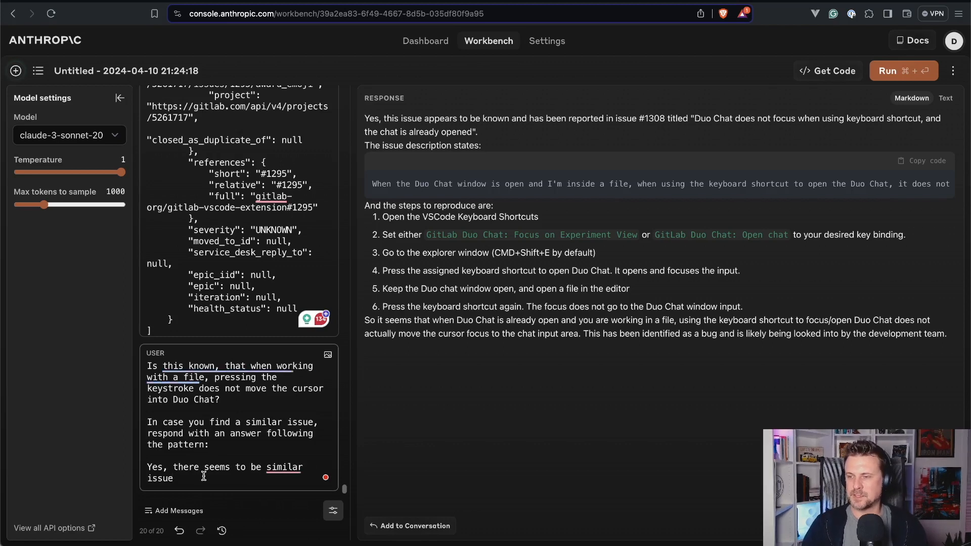
click(267, 467)
text(a)
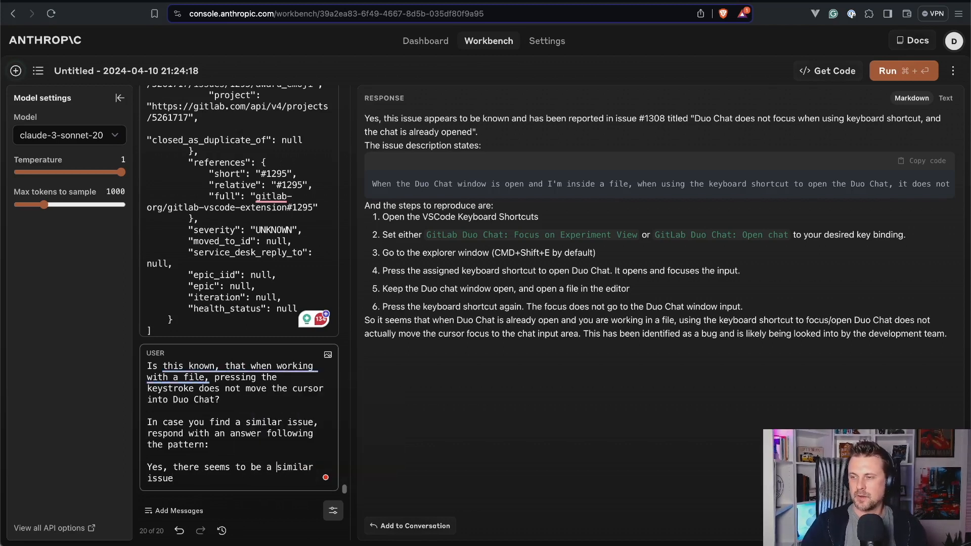
Add the Markdown link bullet "- [Issue Title](Issue web_url)" below the pattern's opening line.
key(Return)
key(Return)
text(- )
text([Issue )
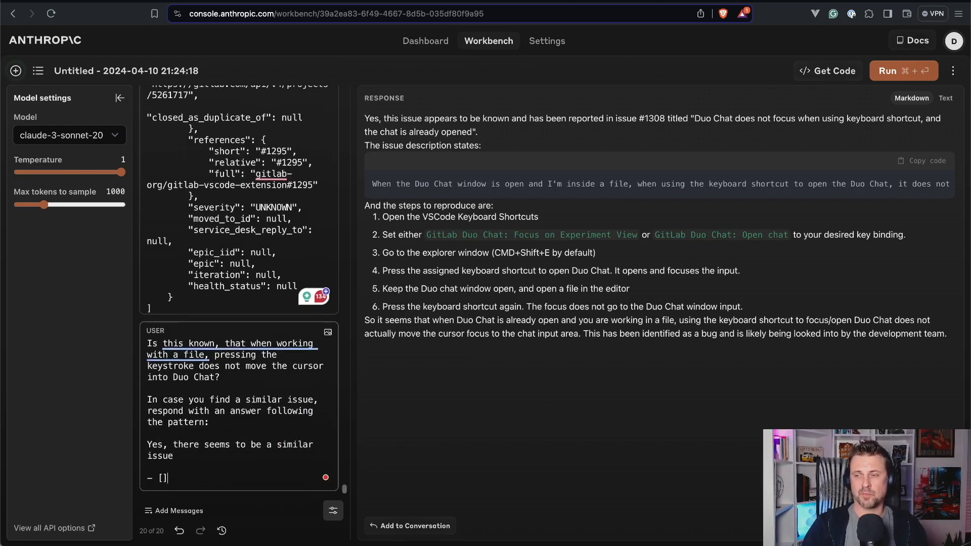
text(Title])
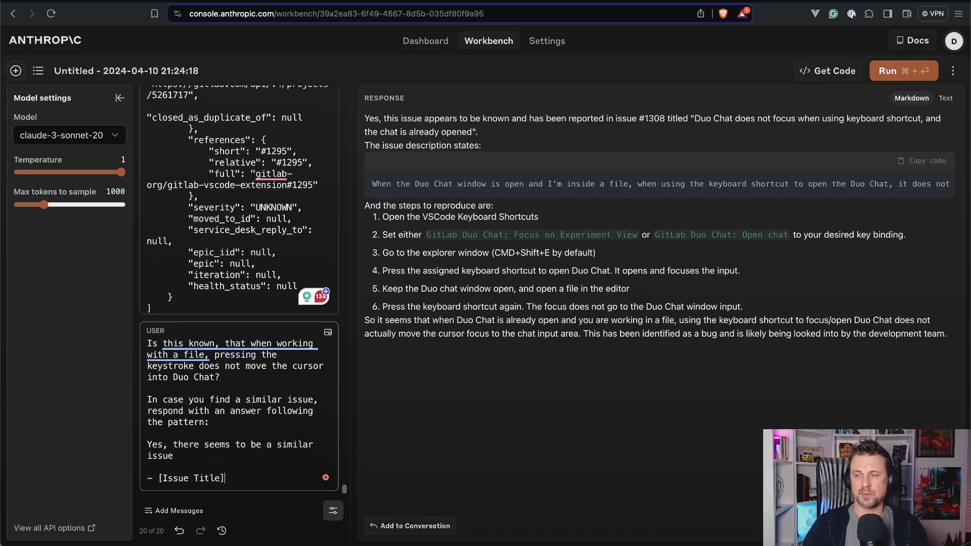
text(()
text(Issue web_)
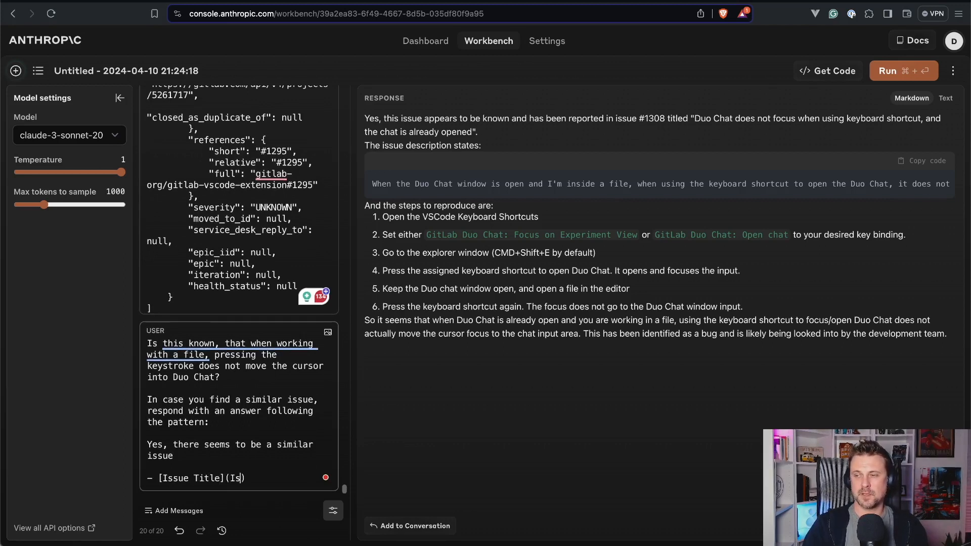
text(url)
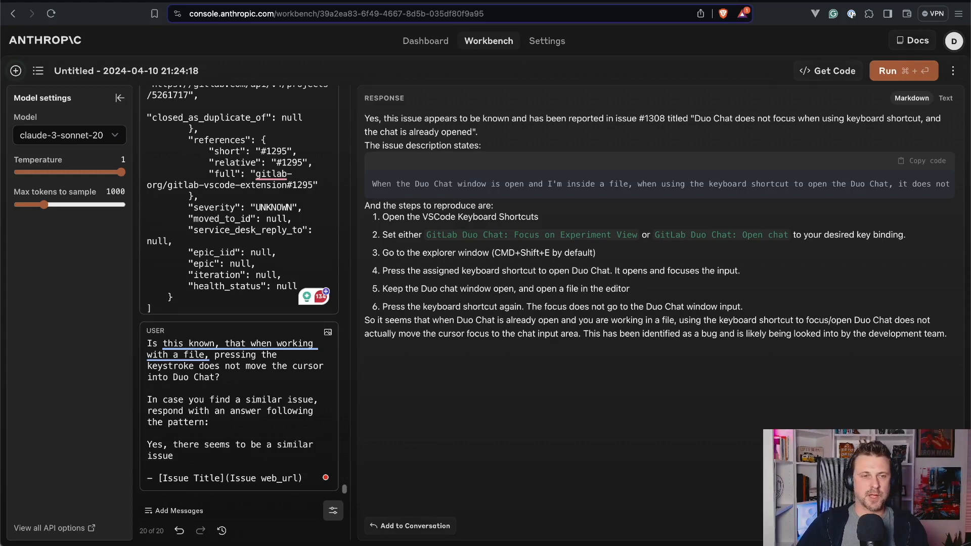
Switch to Postman, look up the field name of an issue's web address in the JSON response, and return to the Anthropic Workbench prompt.
key(super+Tab)
click(323, 378)
scroll(324, 378, down, 7)
scroll(324, 378, down, 2)
scroll(324, 379, up, 5)
scroll(324, 378, down, 5)
scroll(325, 379, down, 8)
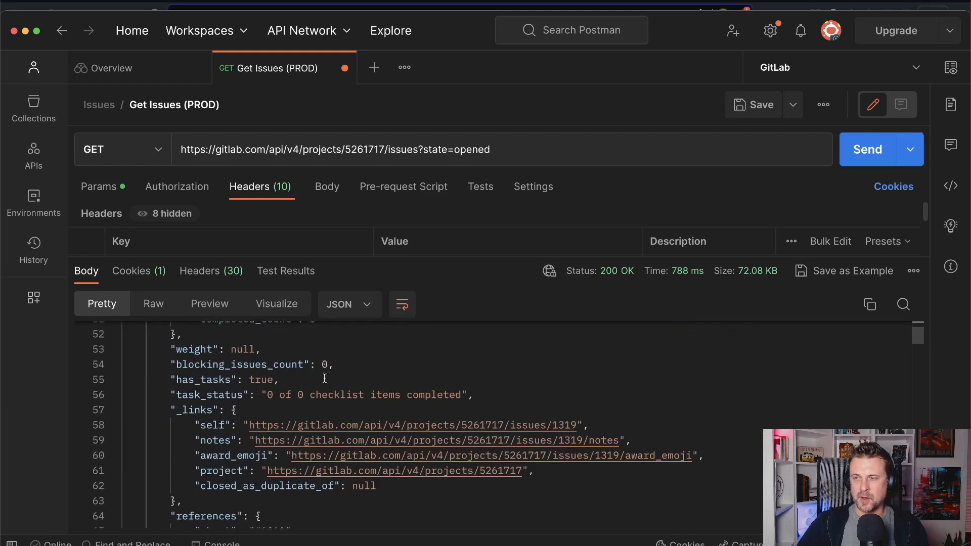
scroll(324, 378, down, 4)
scroll(324, 378, up, 10)
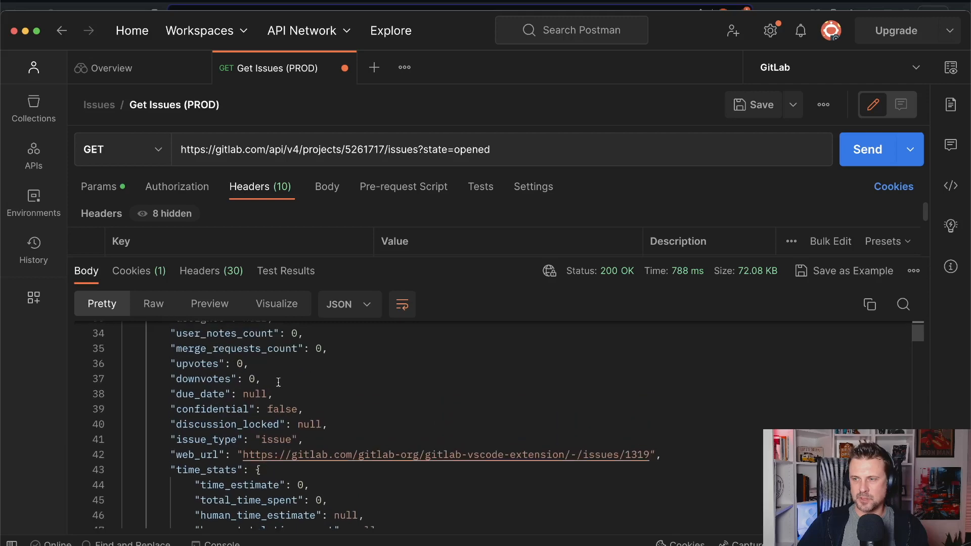
double_click(181, 455)
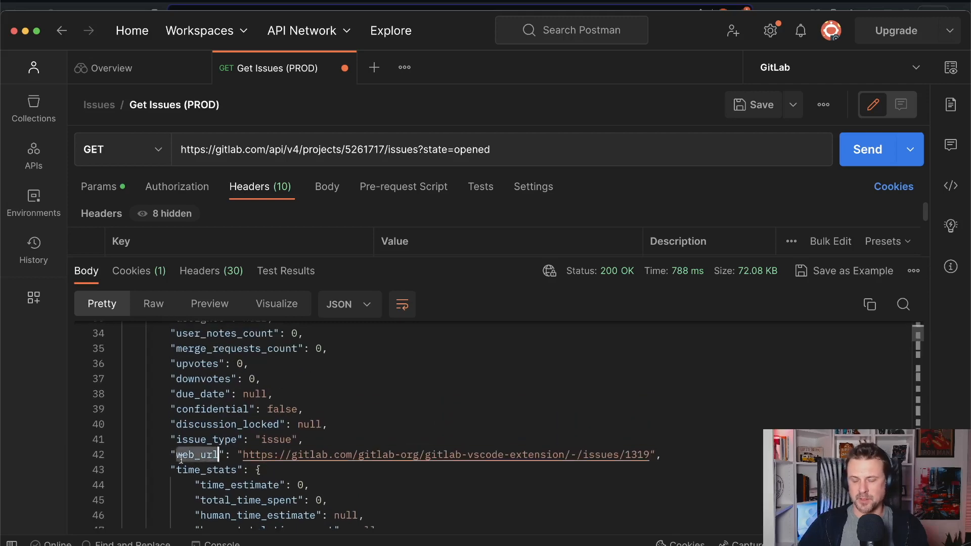
key(super+Tab)
click(302, 472)
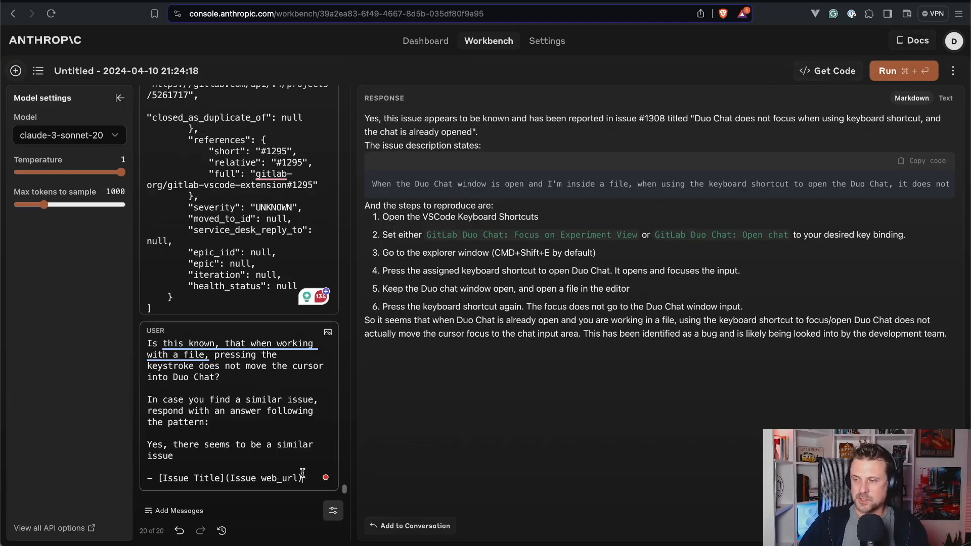
Run the prompt with the answer pattern, check the response and its linked GitLab issue, and return to the Workbench.
click(904, 70)
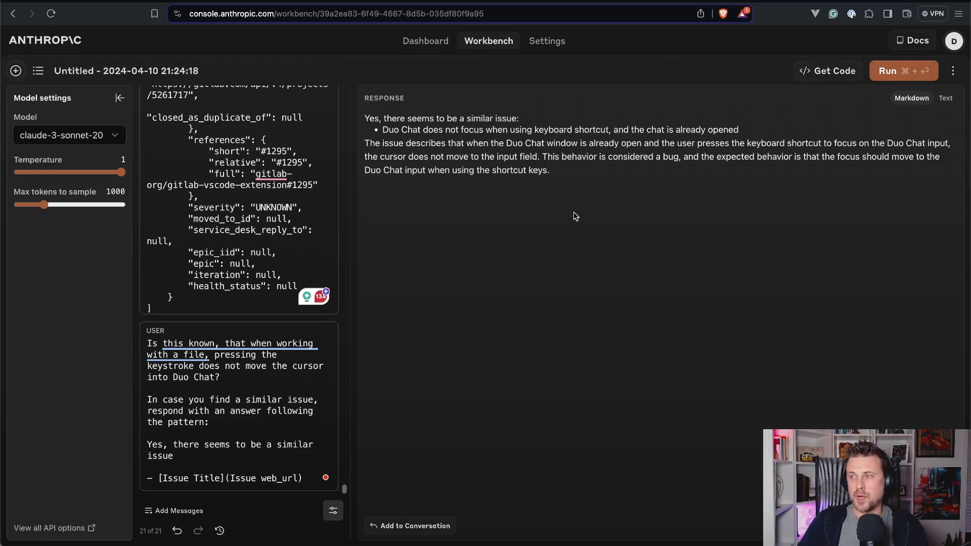
drag(365, 118, 746, 128)
click(620, 208)
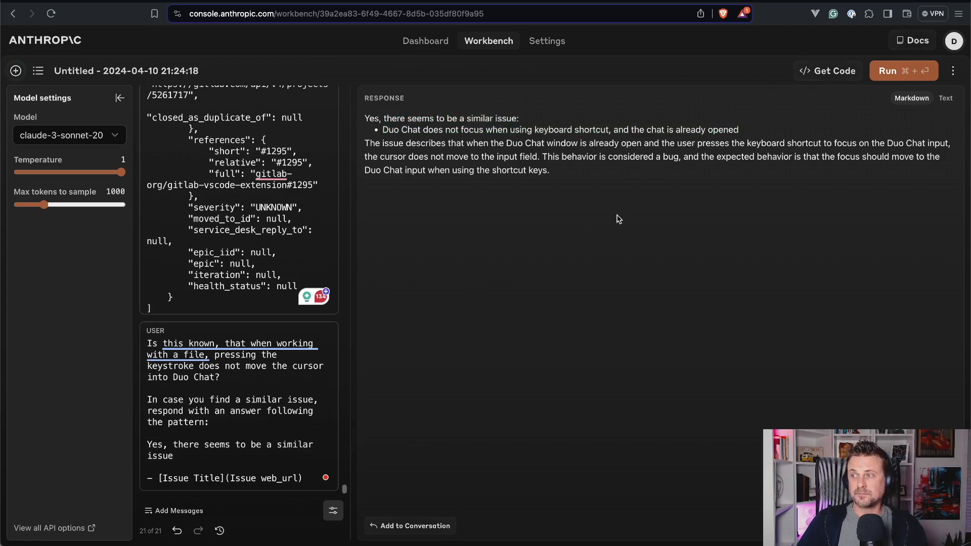
click(542, 134)
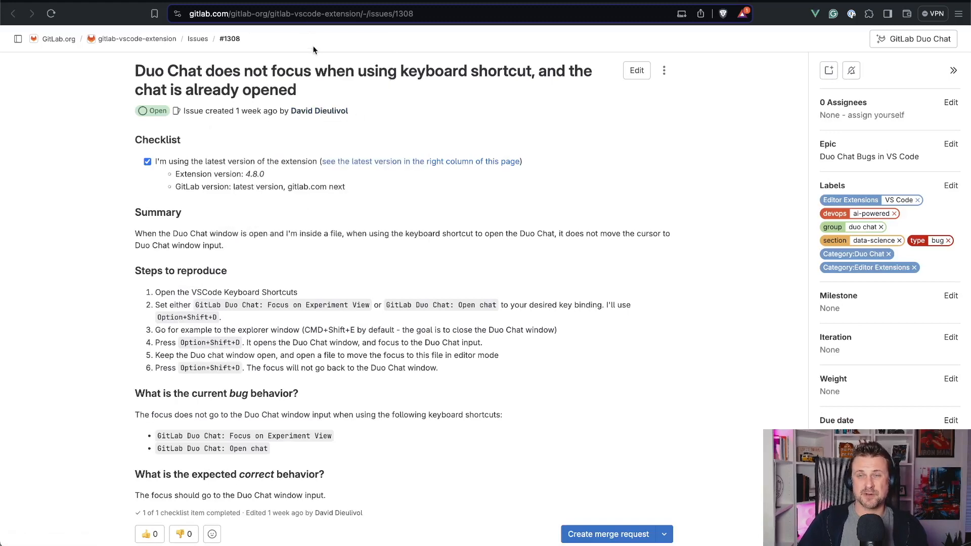
click(258, 2)
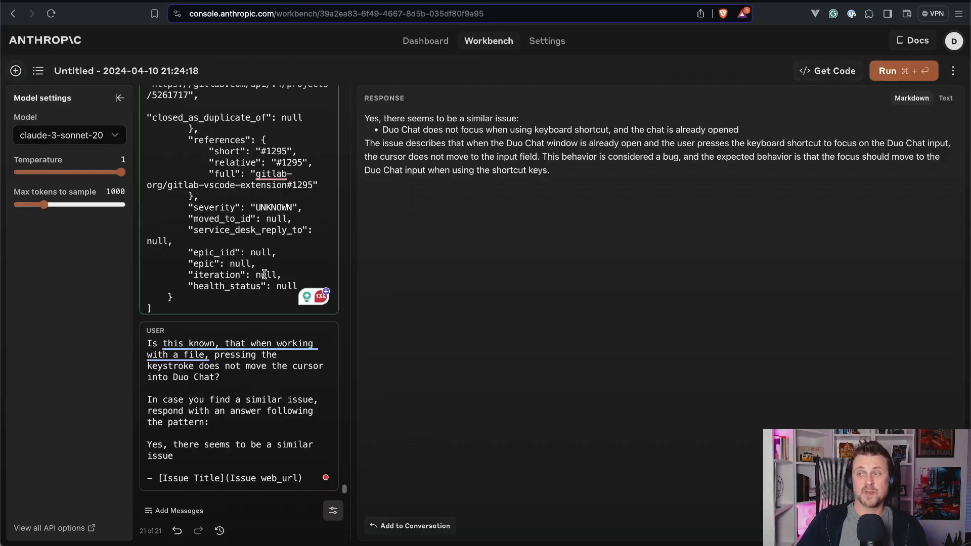